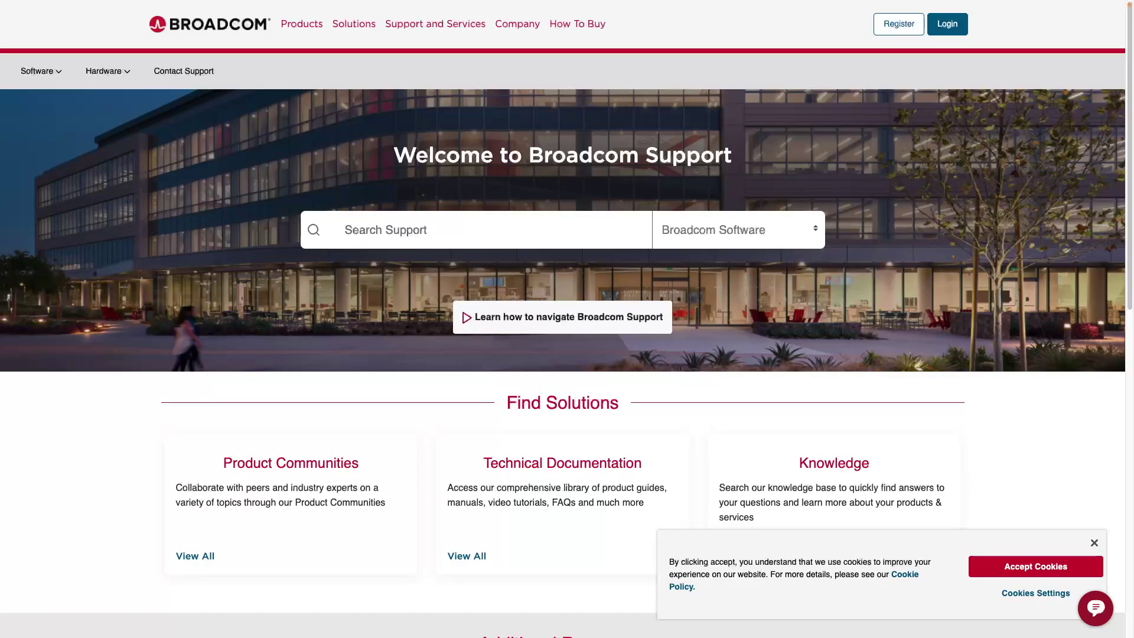
Start a new Broadcom account registration with your e-mail address and the captcha ZYZW.
click(892, 25)
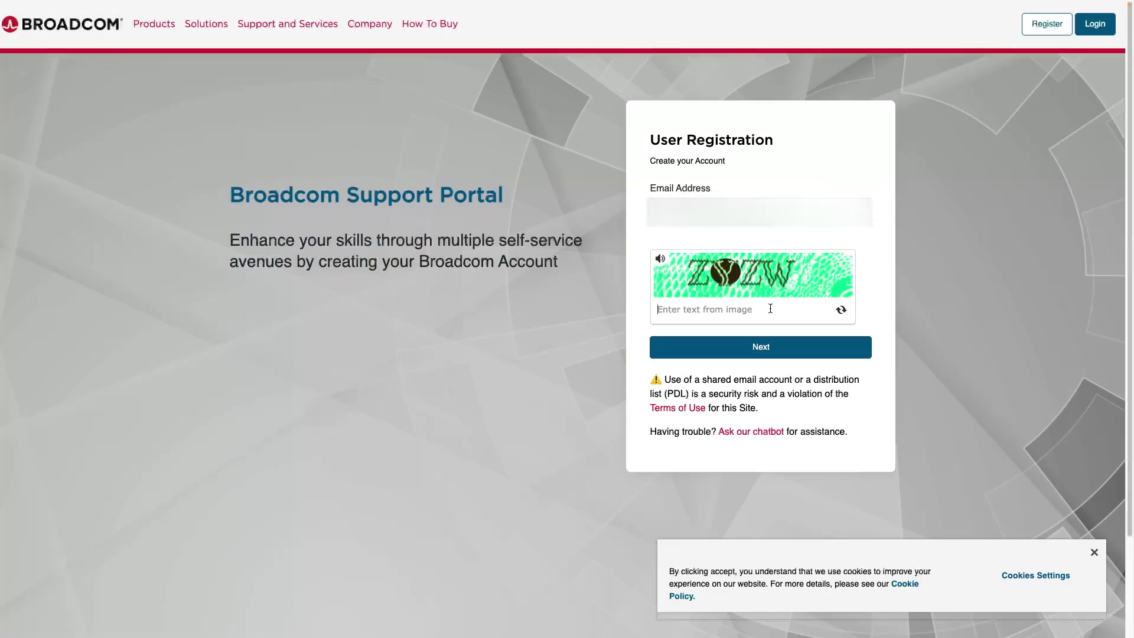
key(Caps_Lock)
text(ZY)
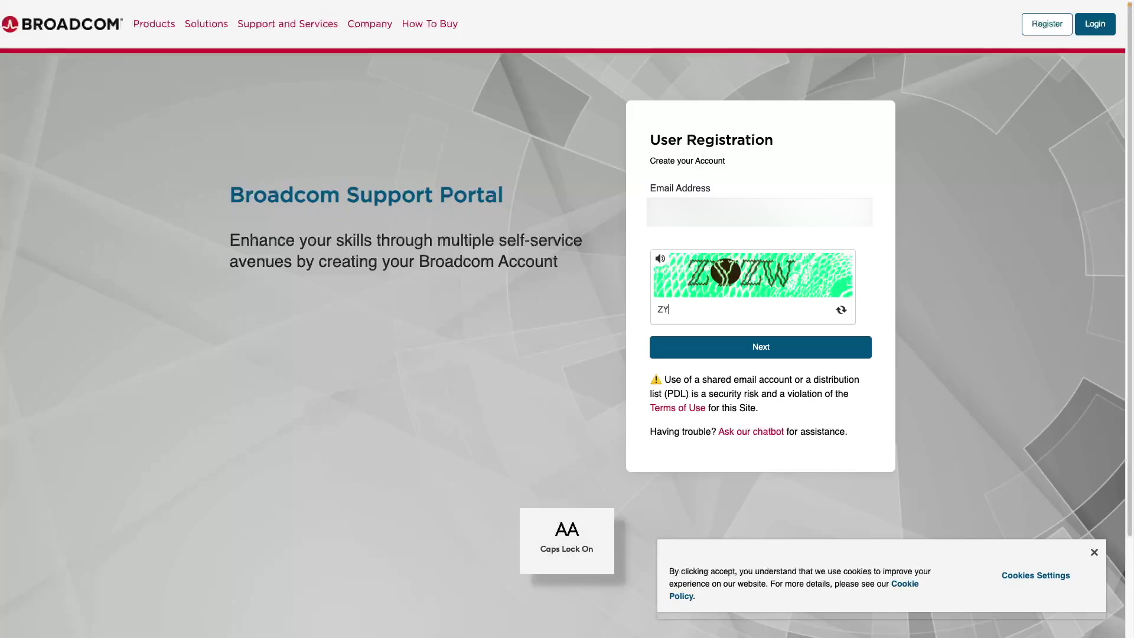
text(ZW)
key(Caps_Lock)
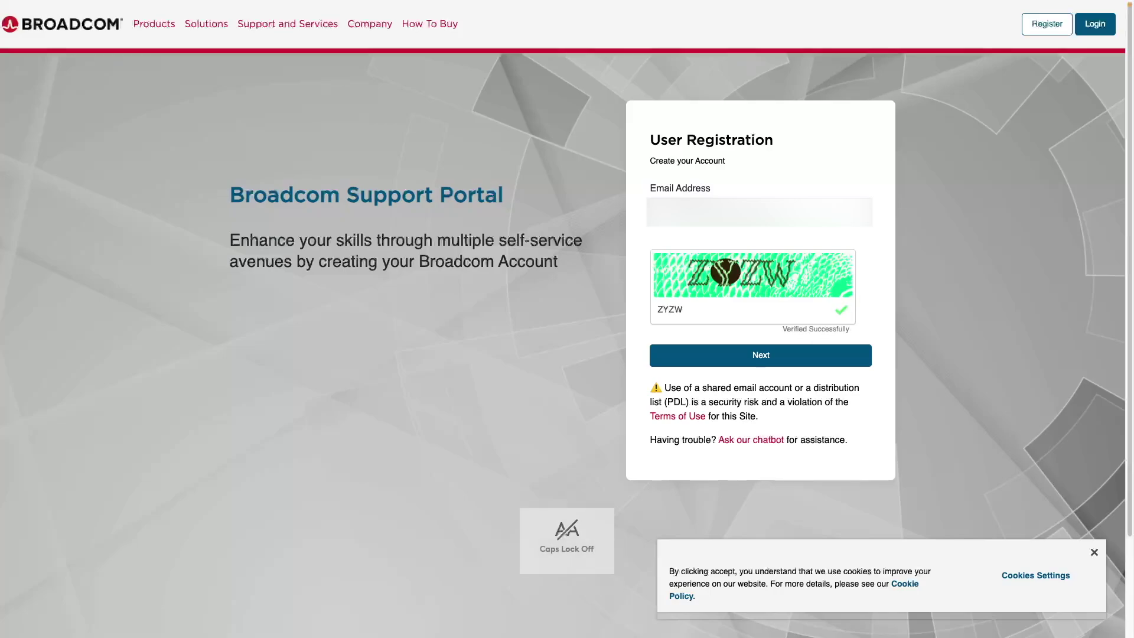
click(812, 357)
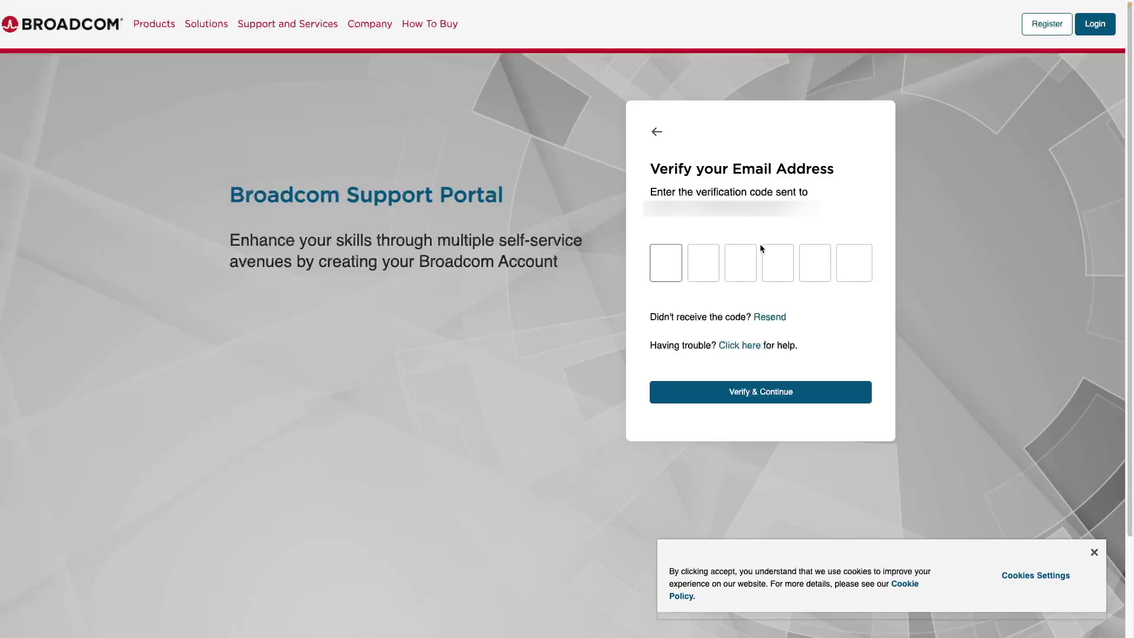
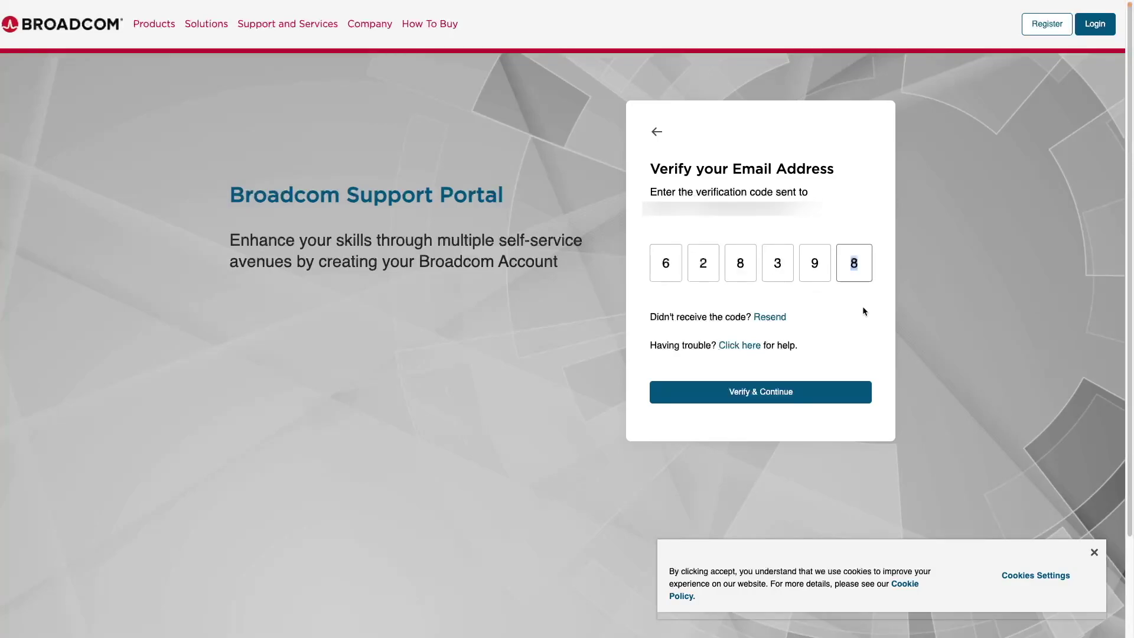
Verify the emailed code, fill in the registration form, accept the terms and create the account.
click(810, 393)
click(728, 189)
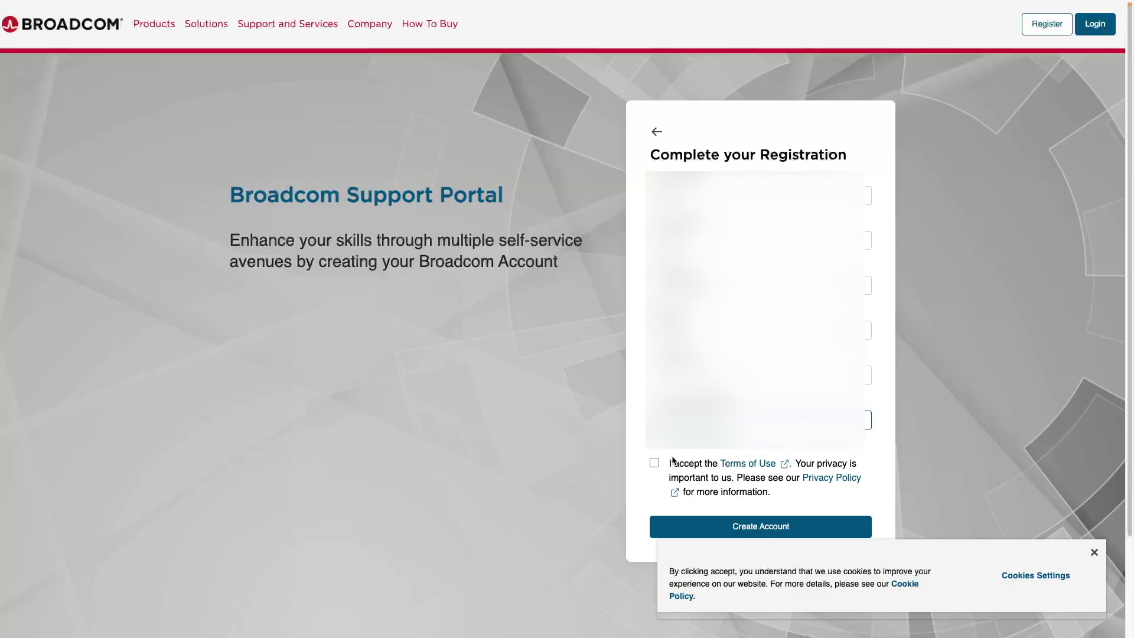
click(654, 463)
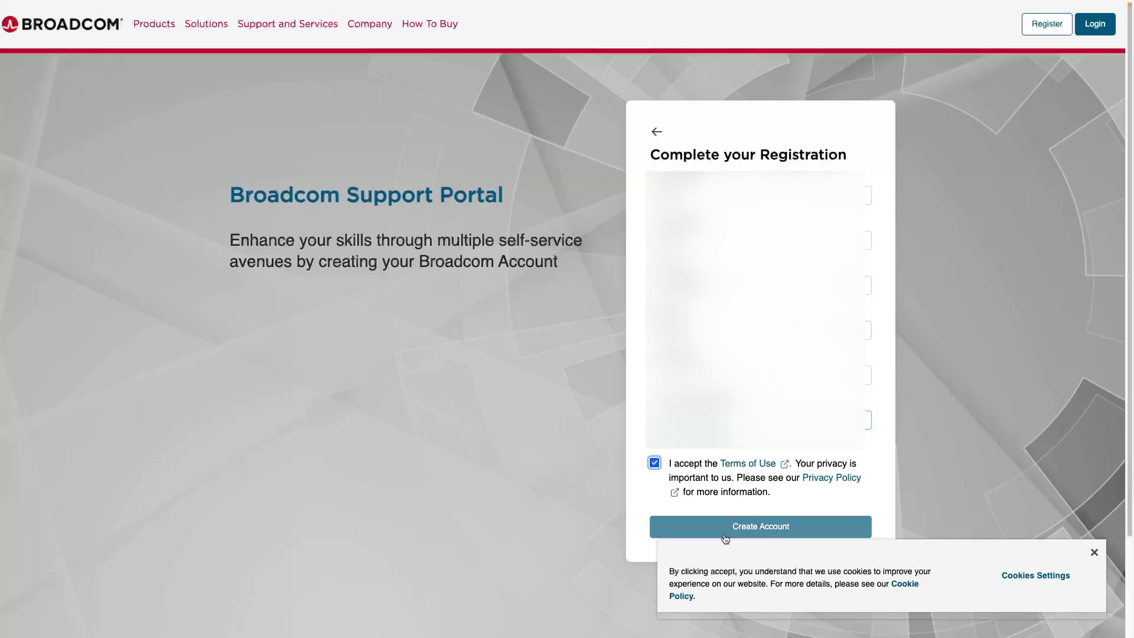
click(729, 526)
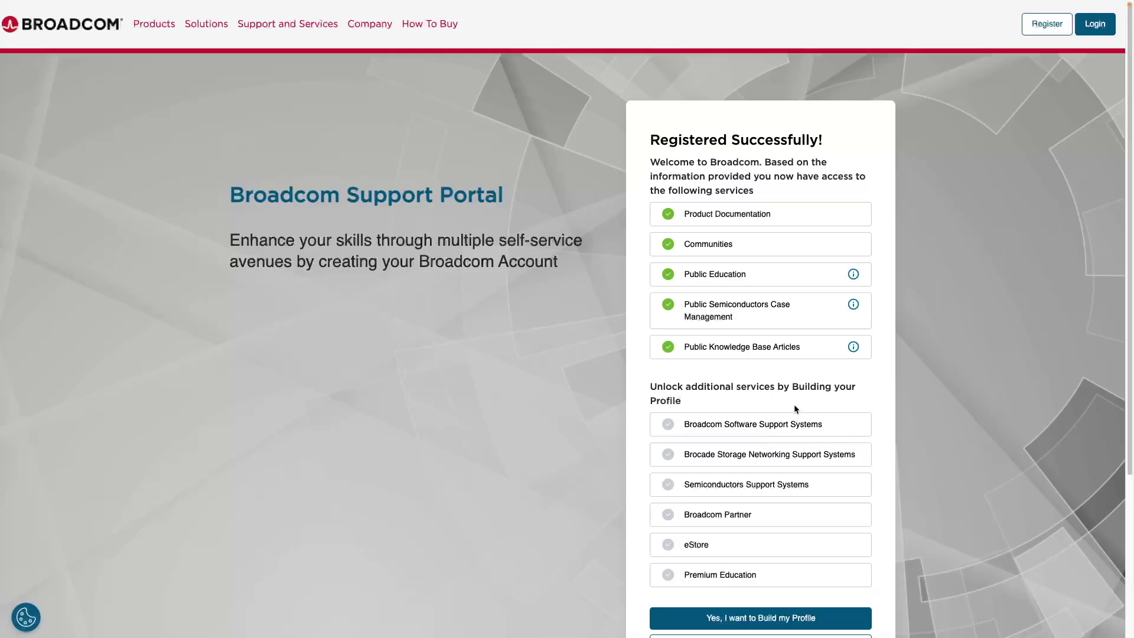
scroll(809, 439, down, 2)
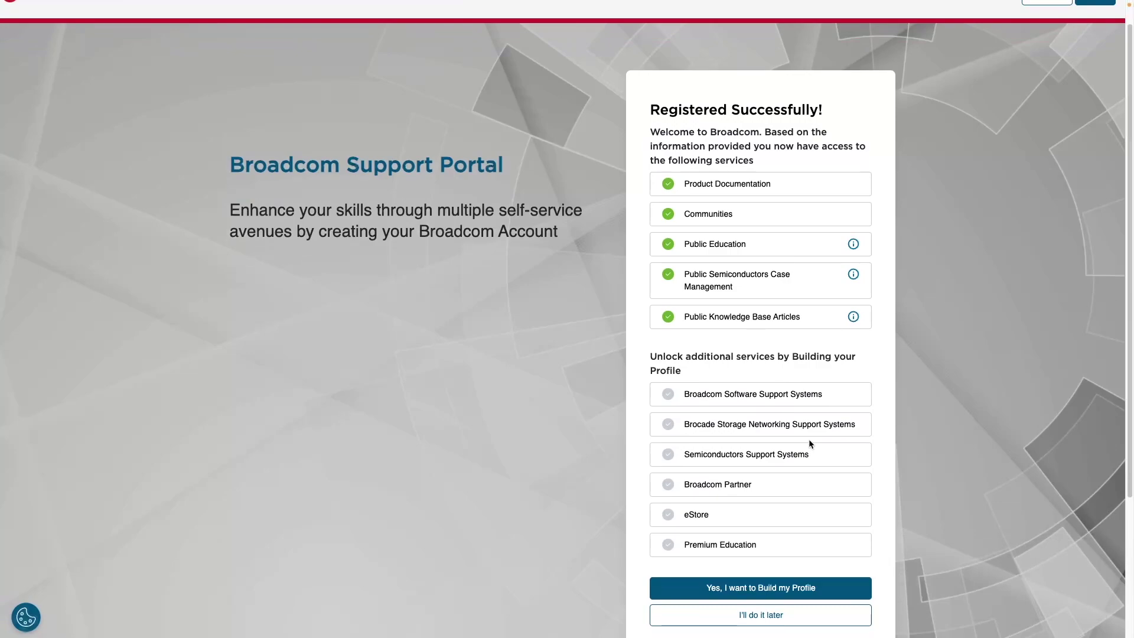
Skip profile setup and follow the blog post's VMware Fusion Pro Download link to Broadcom sign-in.
click(792, 600)
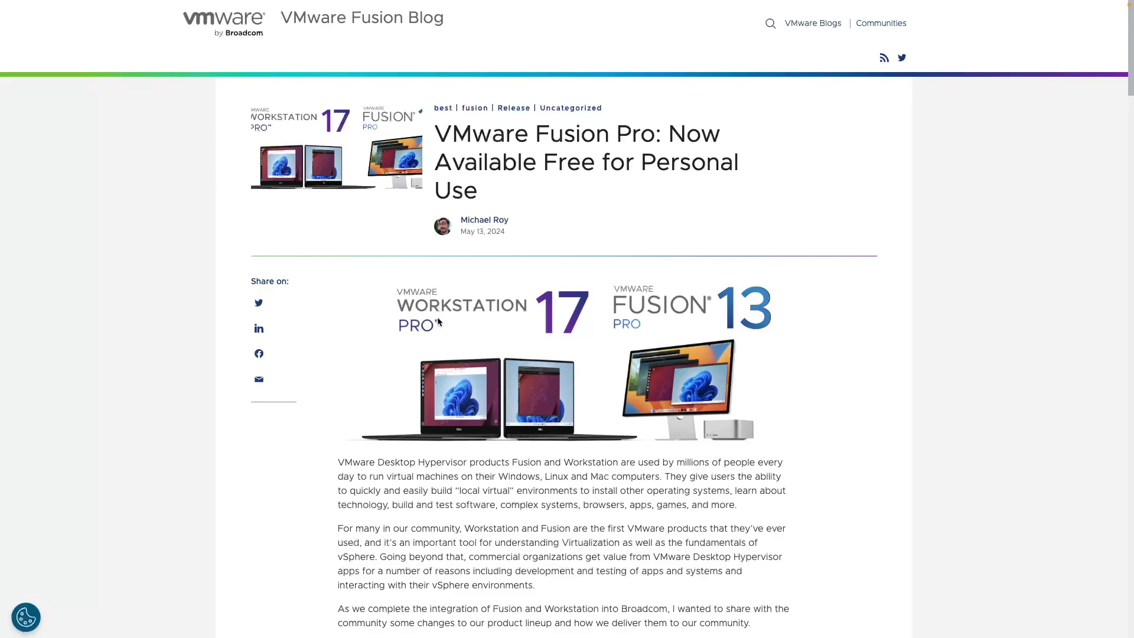
scroll(461, 360, down, 1)
scroll(461, 368, down, 12)
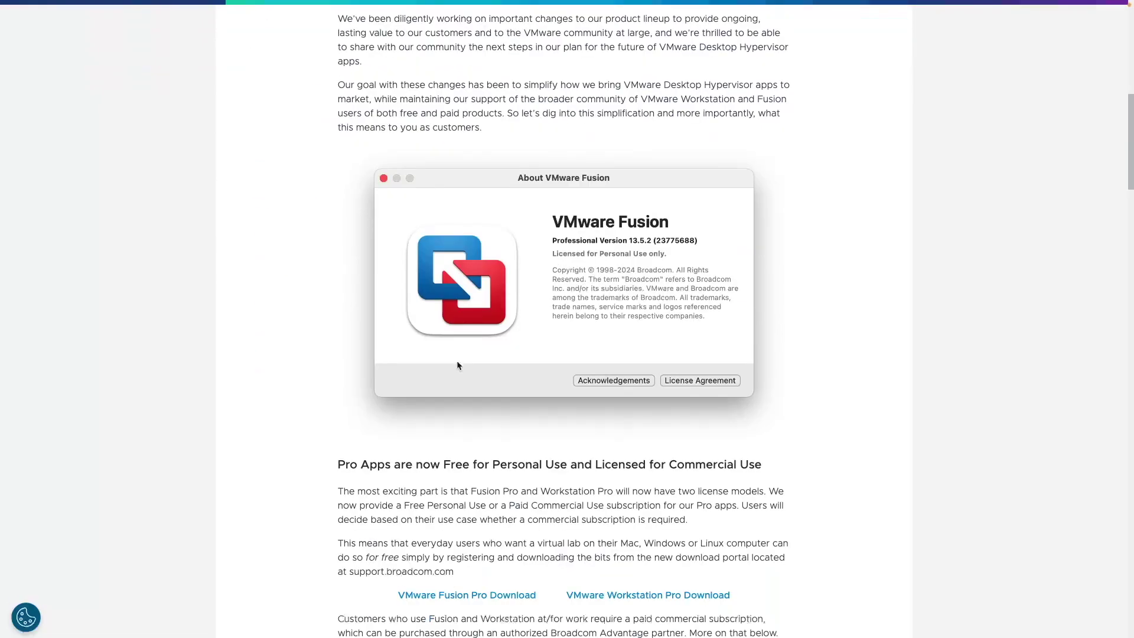
scroll(456, 365, down, 5)
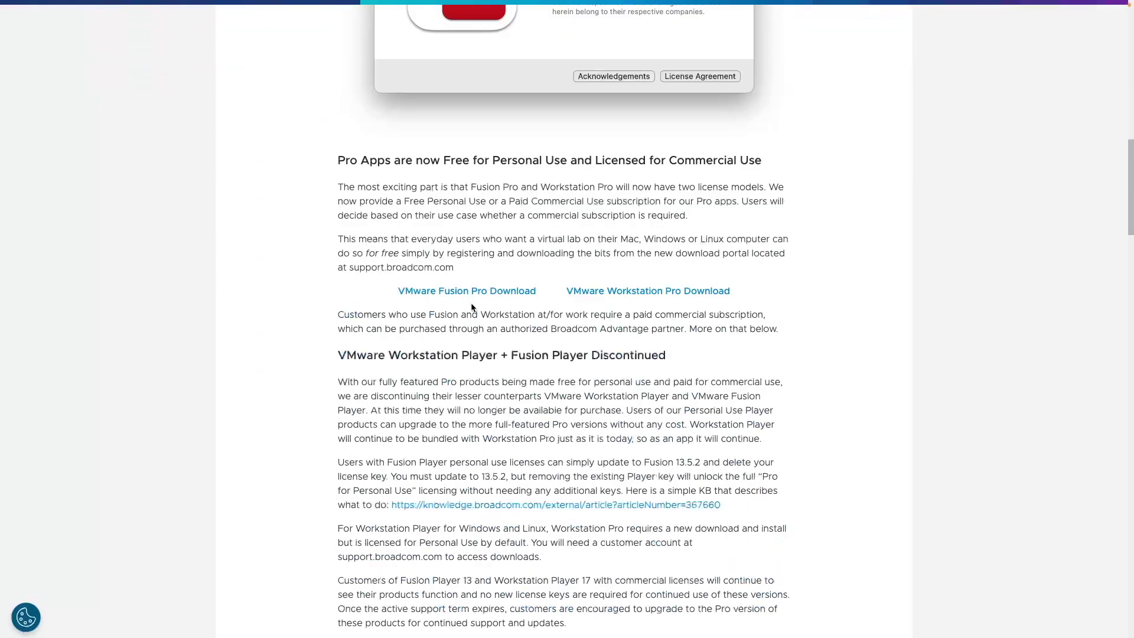
click(468, 295)
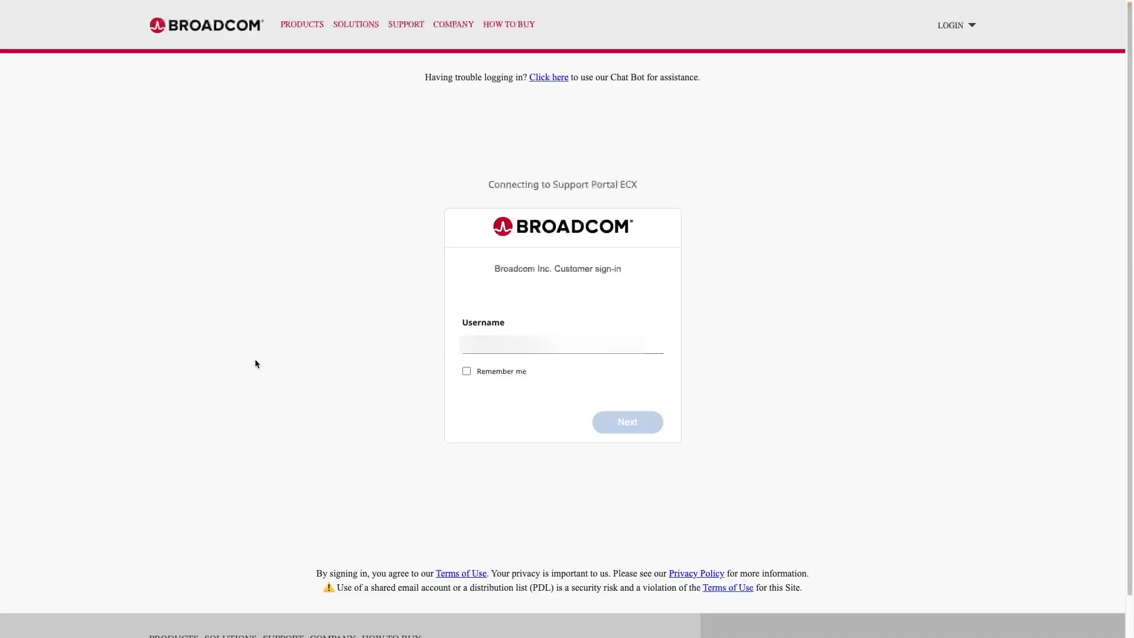
Paste the account username into the sign-in box and continue to the password step.
key(super+v)
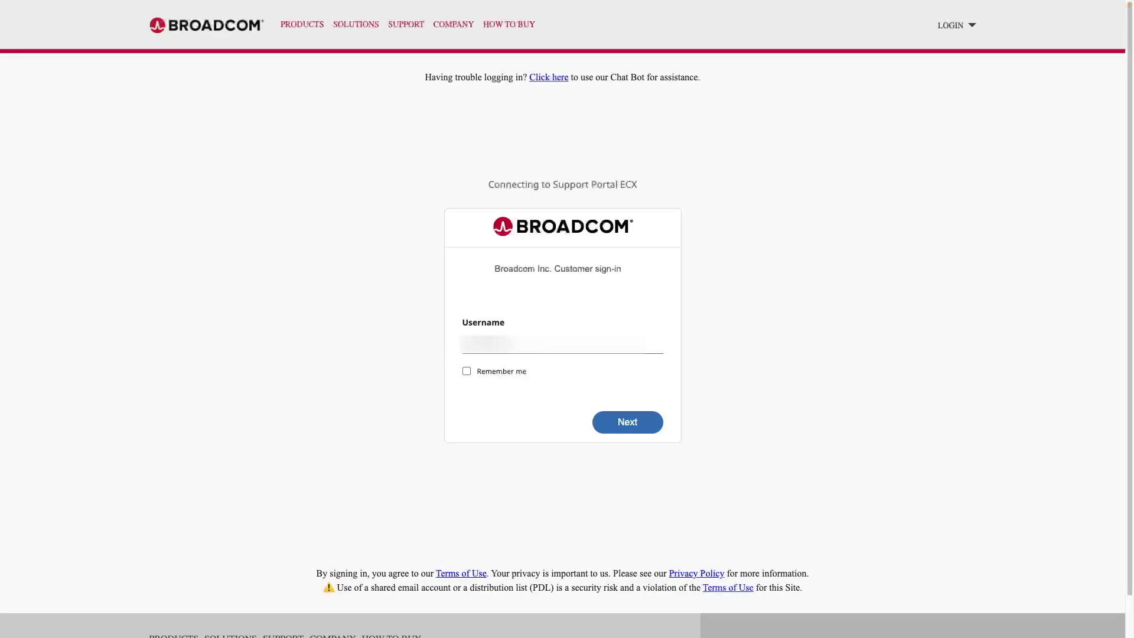
key(Return)
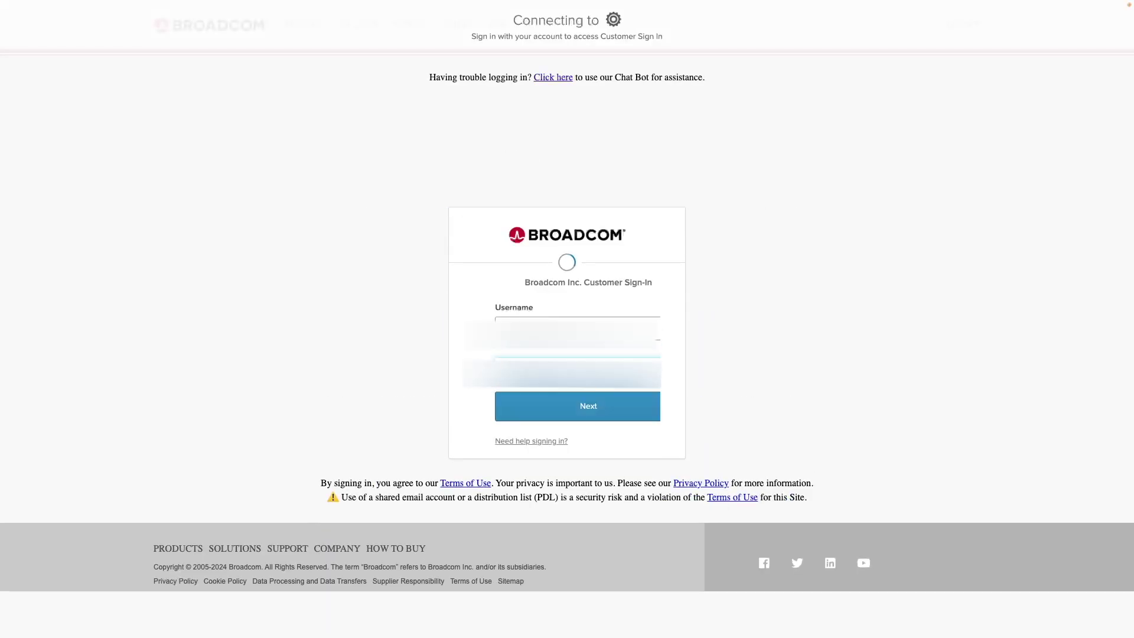
click(527, 401)
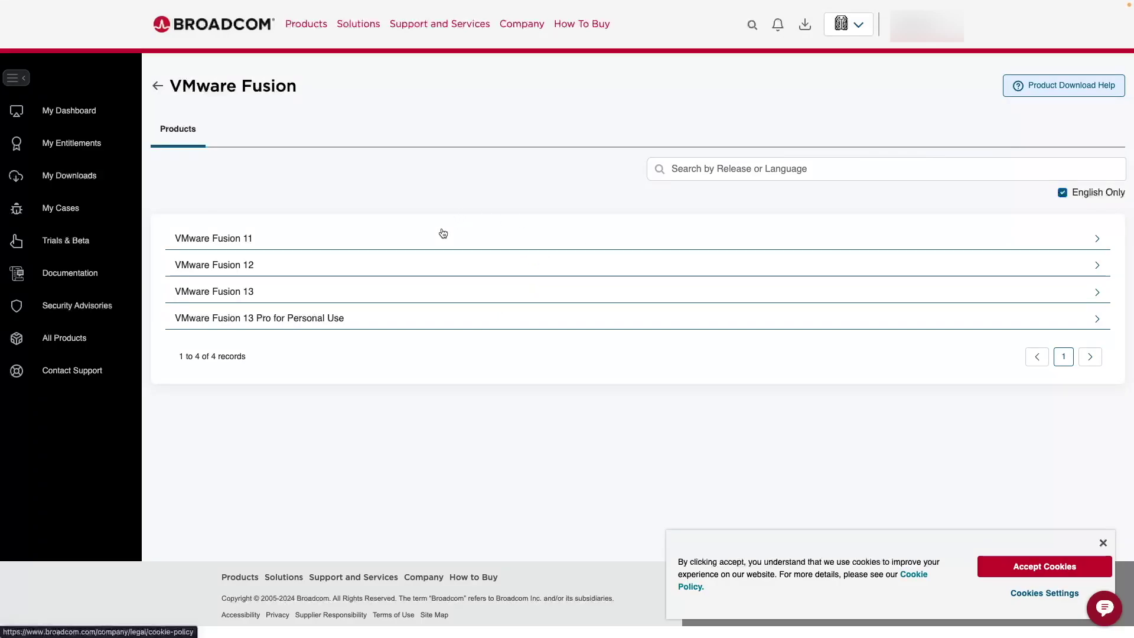
Open release 13.5.2 under Fusion 13 Pro for Personal Use, agree to the terms, and dismiss the cookie banner.
click(350, 324)
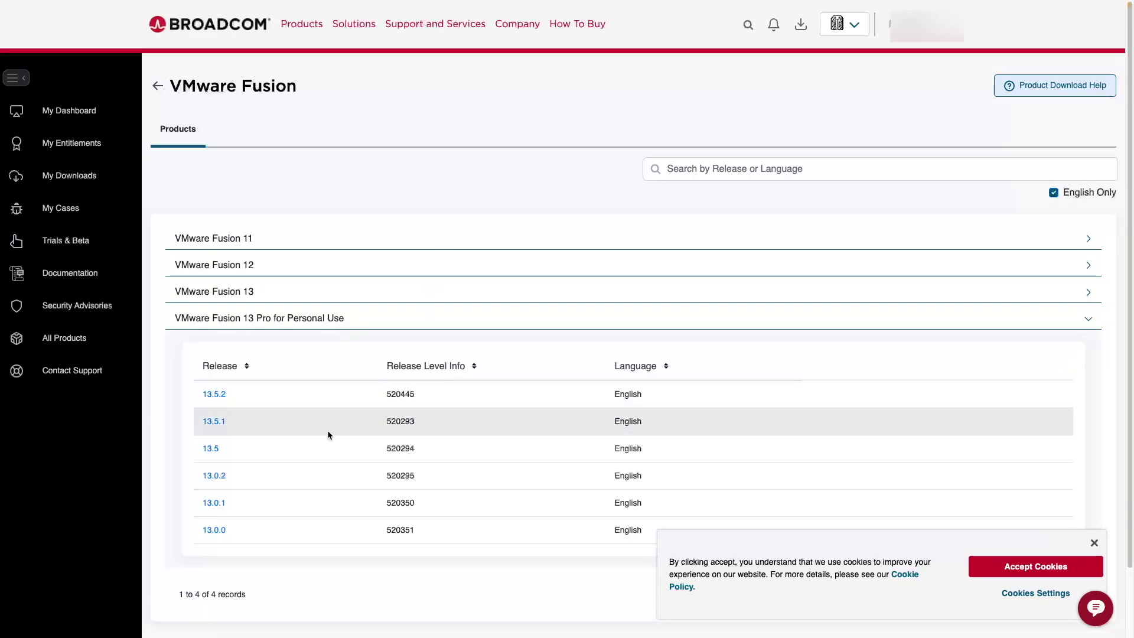
click(214, 394)
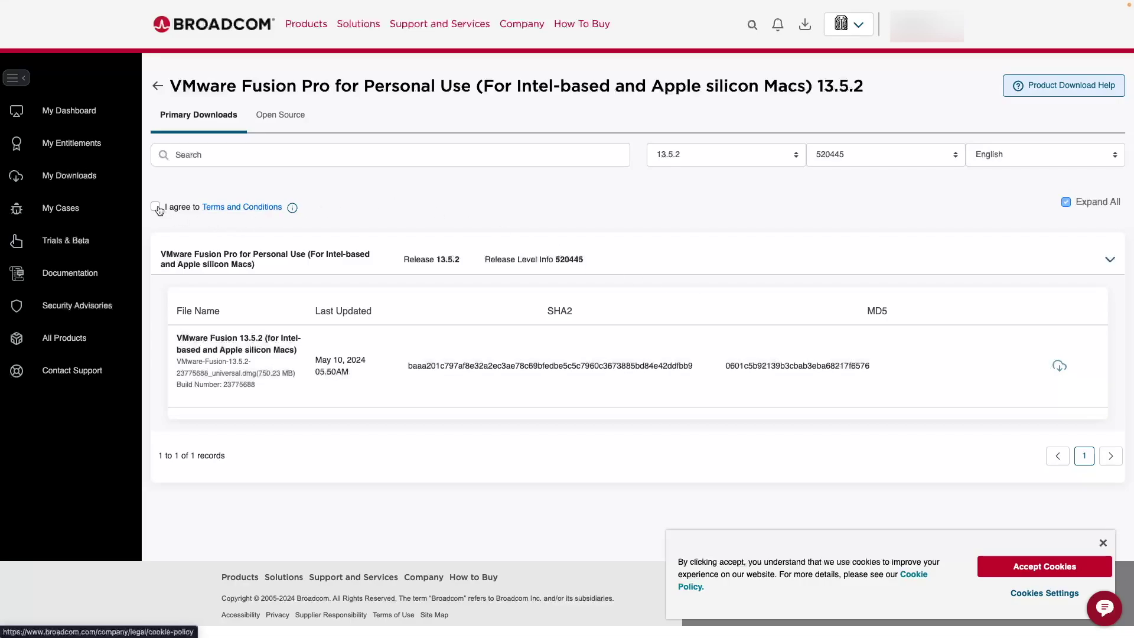
click(156, 207)
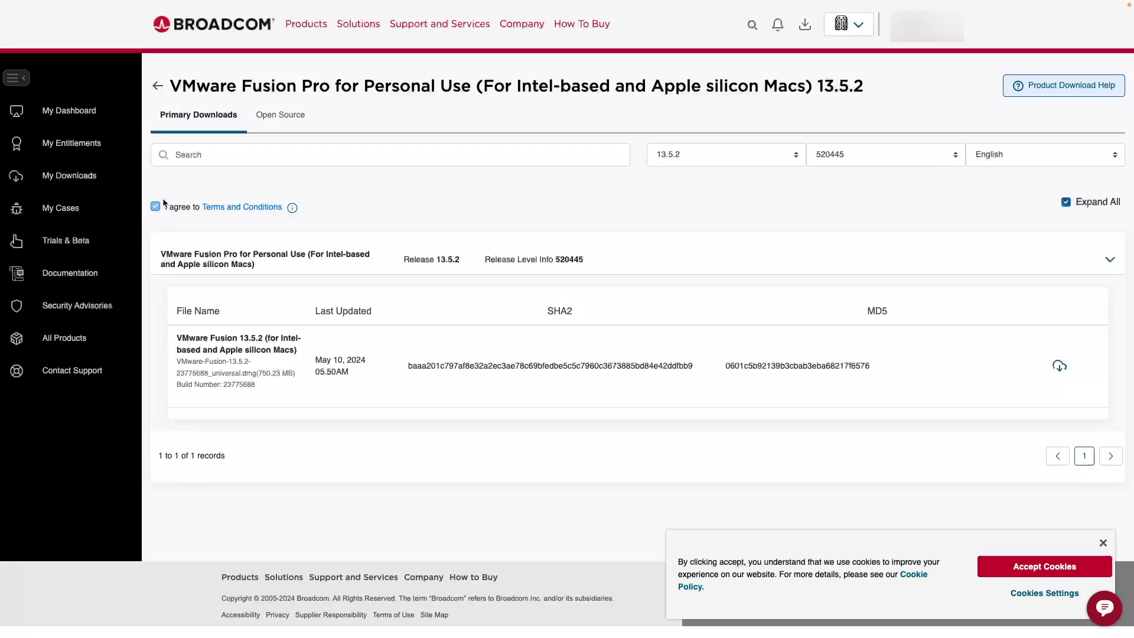
click(1103, 543)
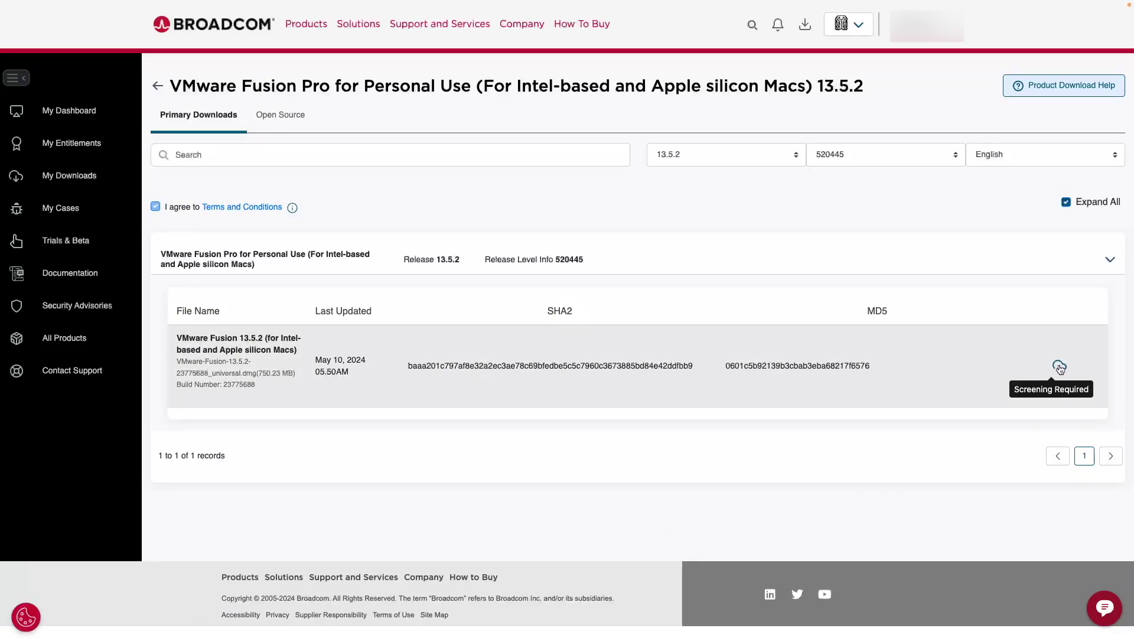
Complete Trade Compliance Verification with your address and download the Fusion 13.5.2 universal .dmg over HTTPS.
click(1060, 367)
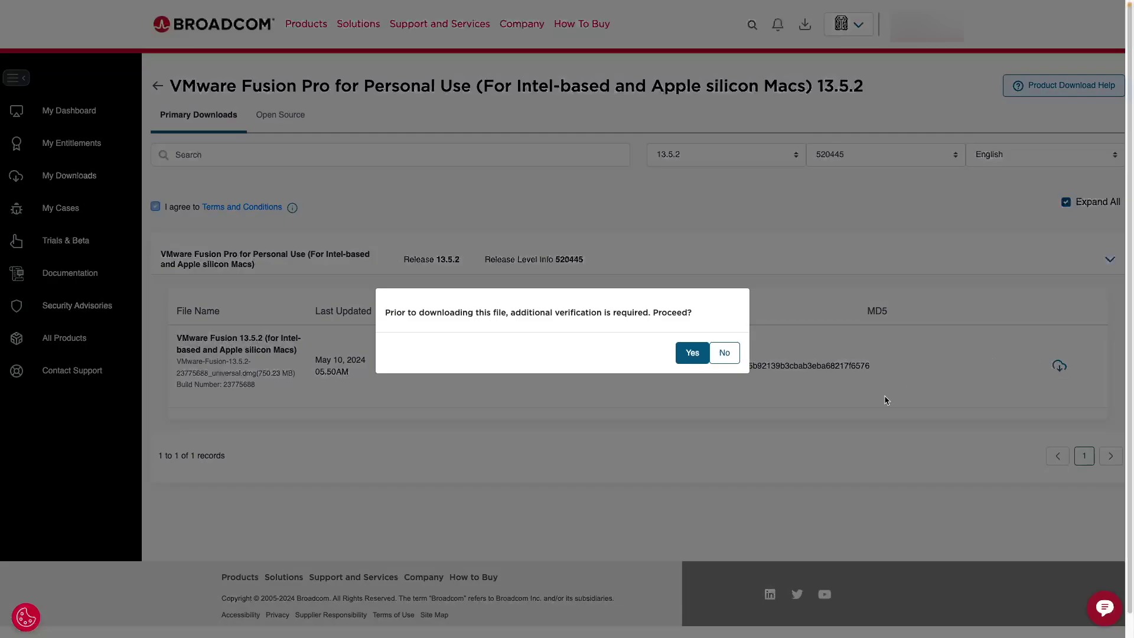
click(693, 352)
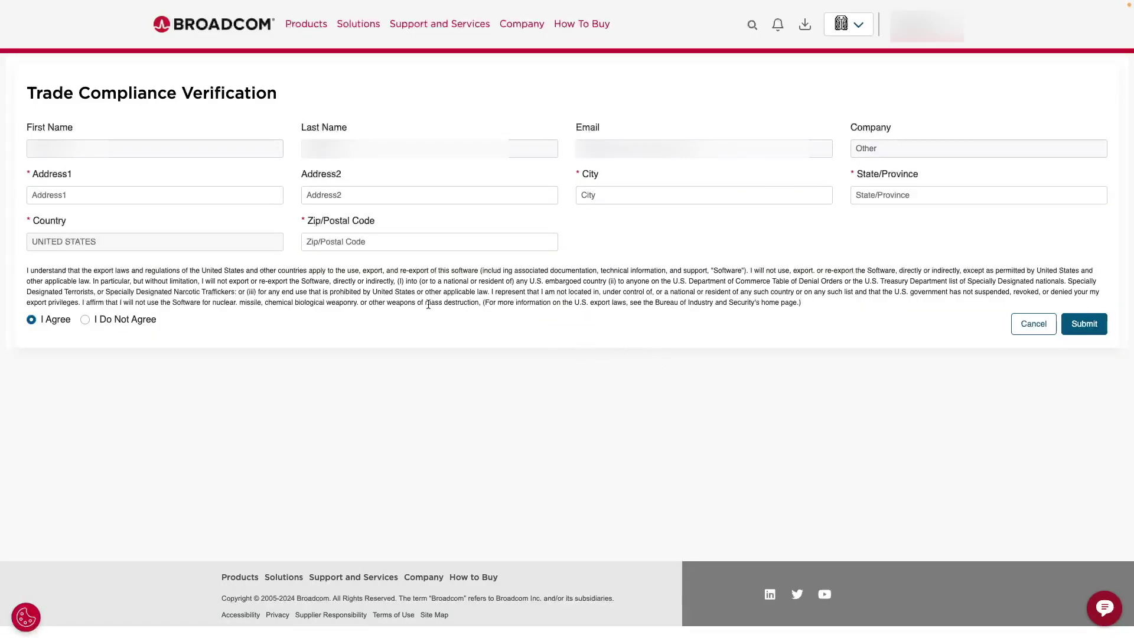
click(161, 198)
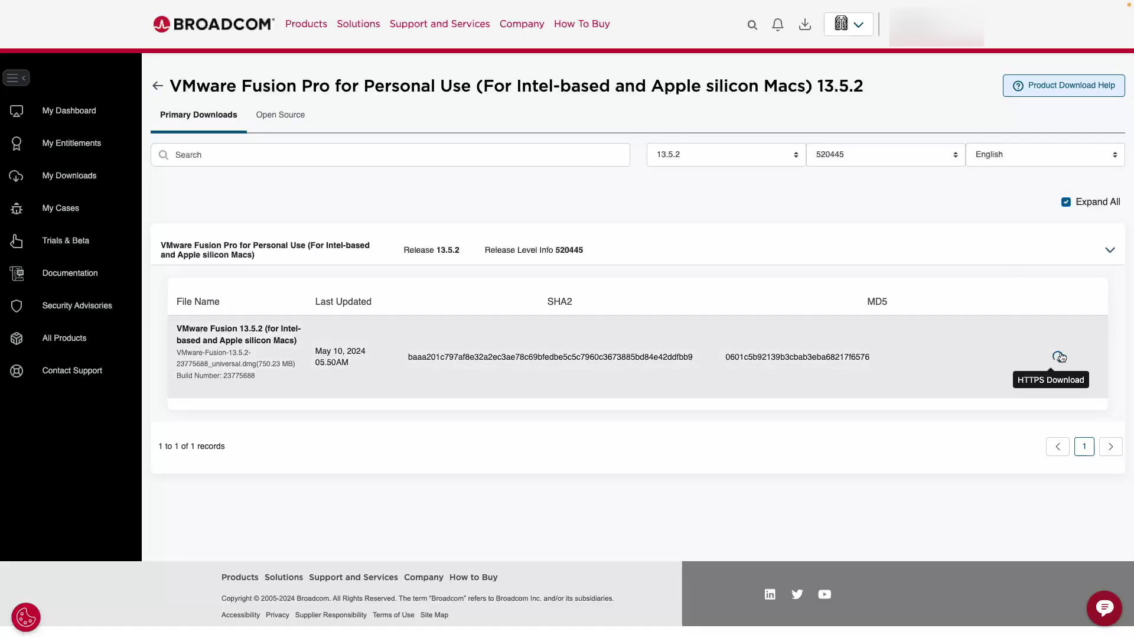
click(1060, 358)
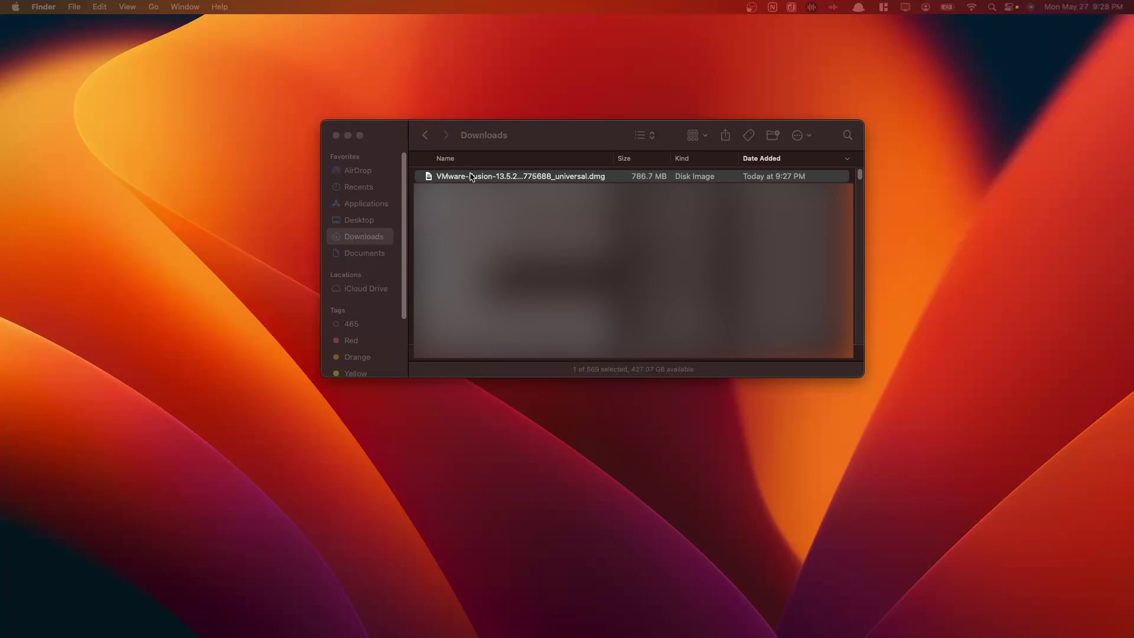
Mount the VMware Fusion .dmg, run its installer, allow it past Gatekeeper and authorise with the admin password.
click(508, 178)
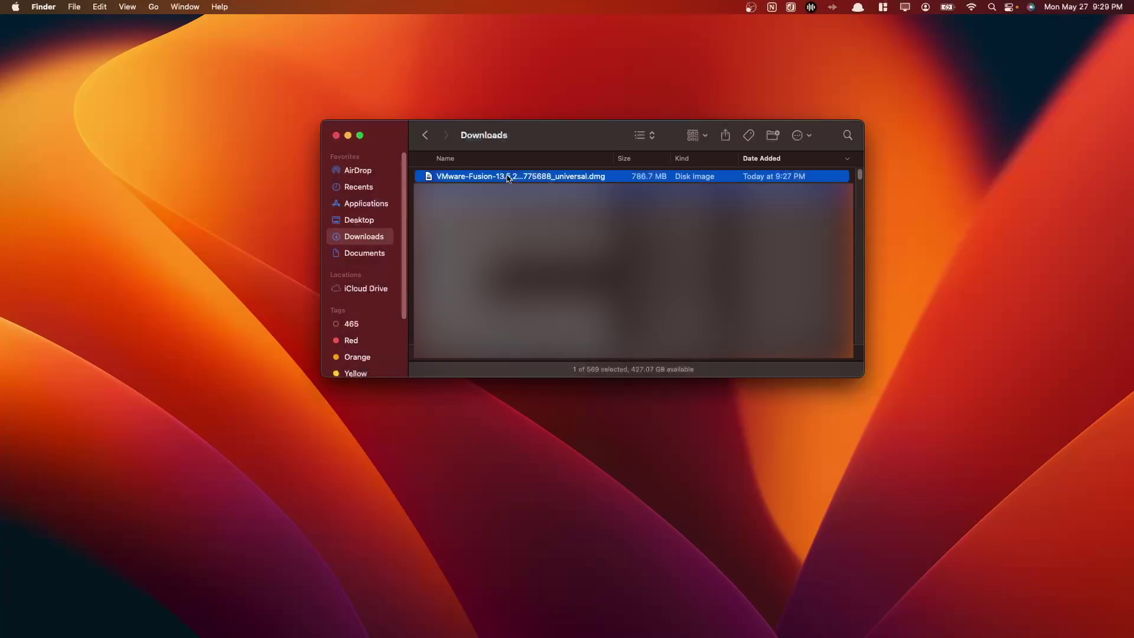
double_click(508, 177)
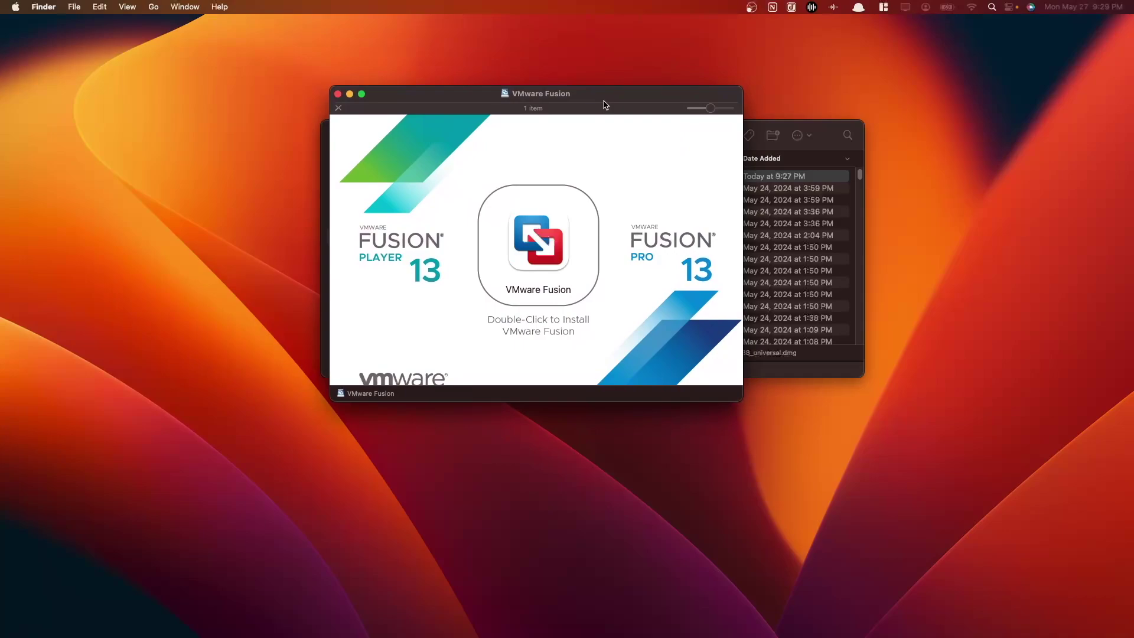
click(548, 254)
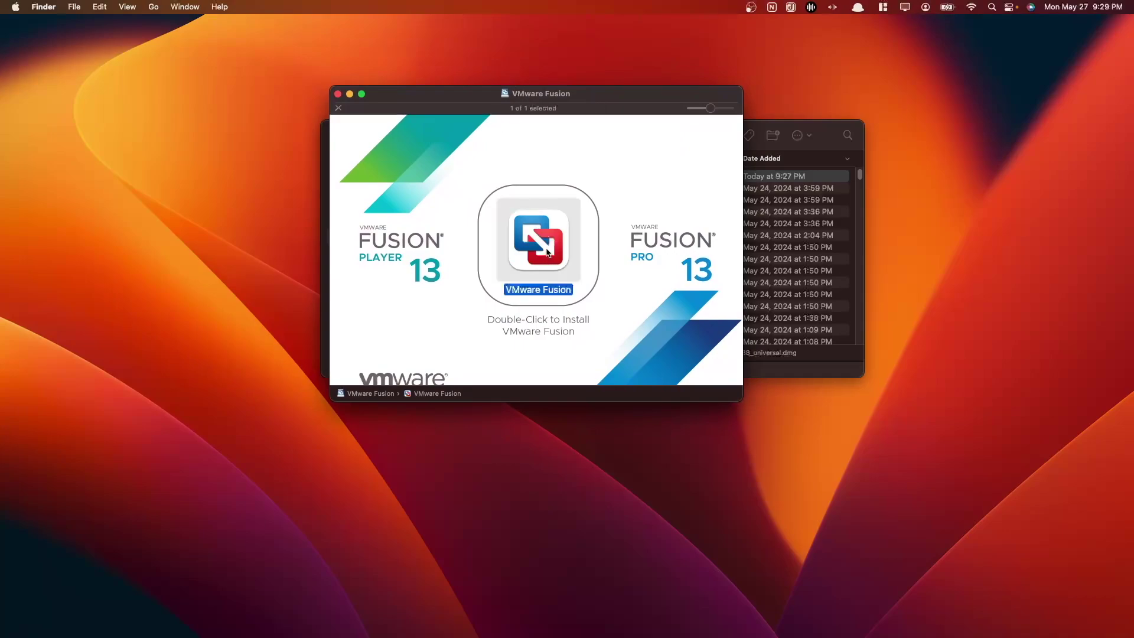
double_click(537, 244)
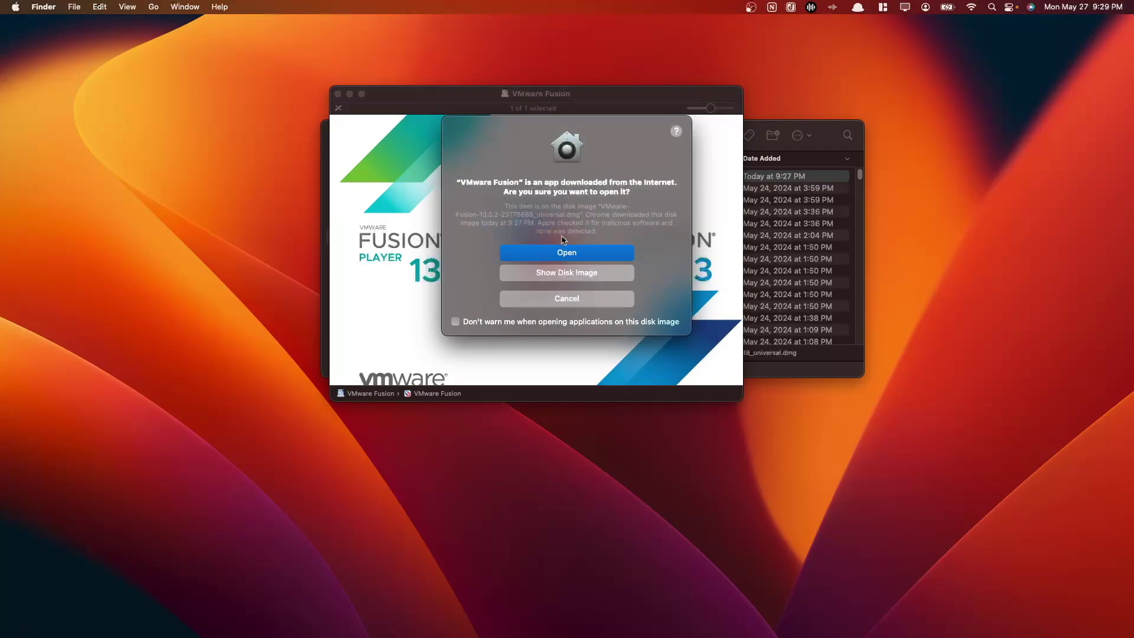
click(568, 248)
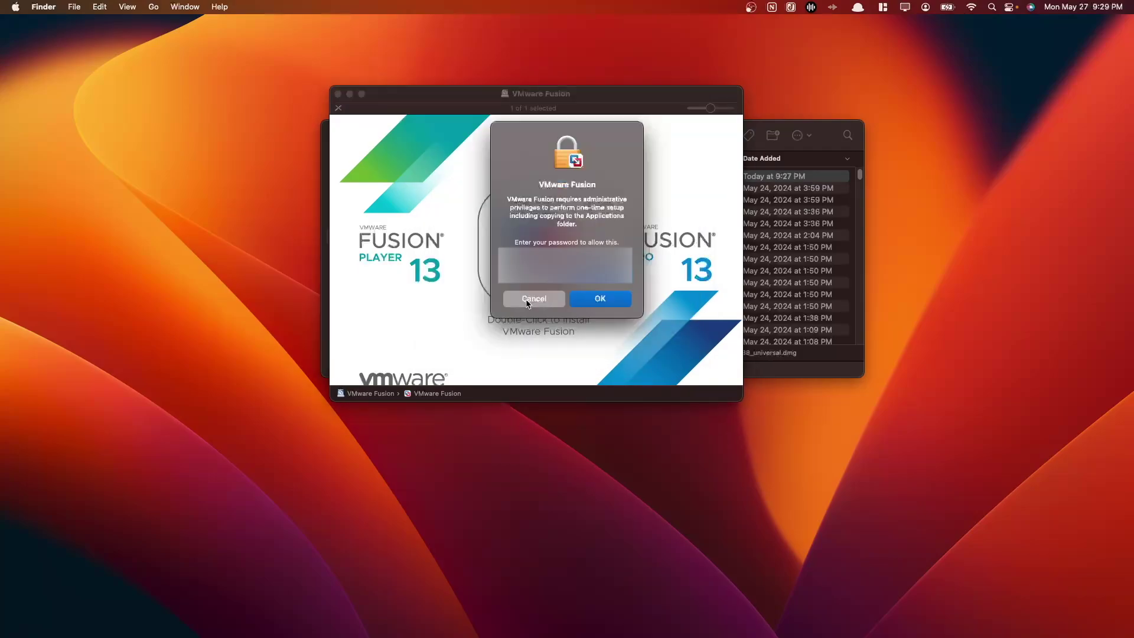
key(Return)
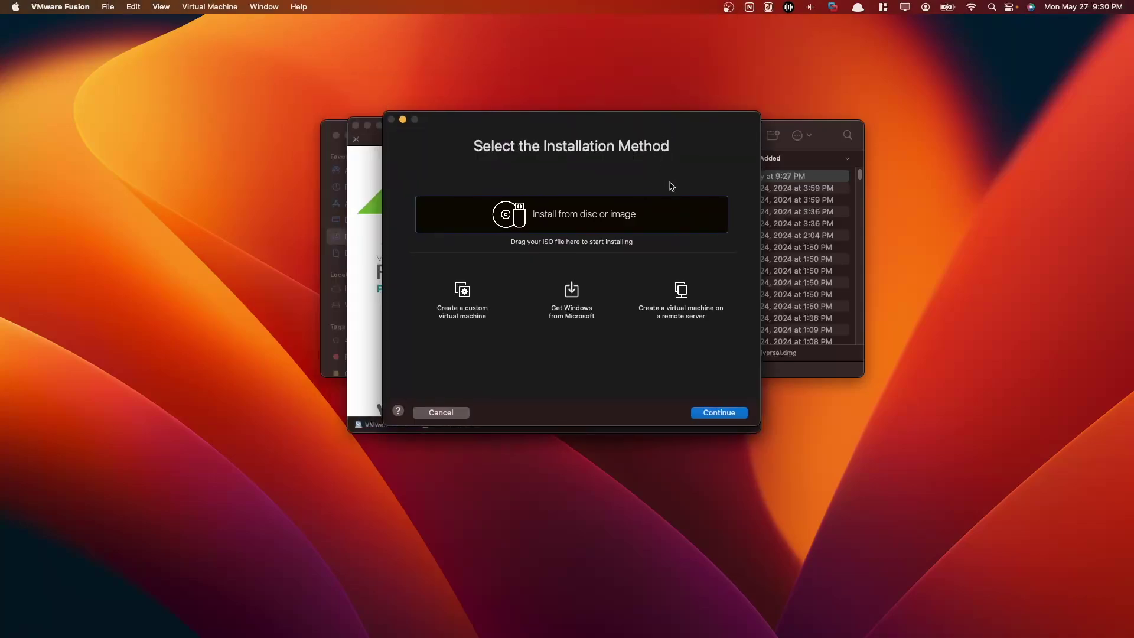
click(61, 6)
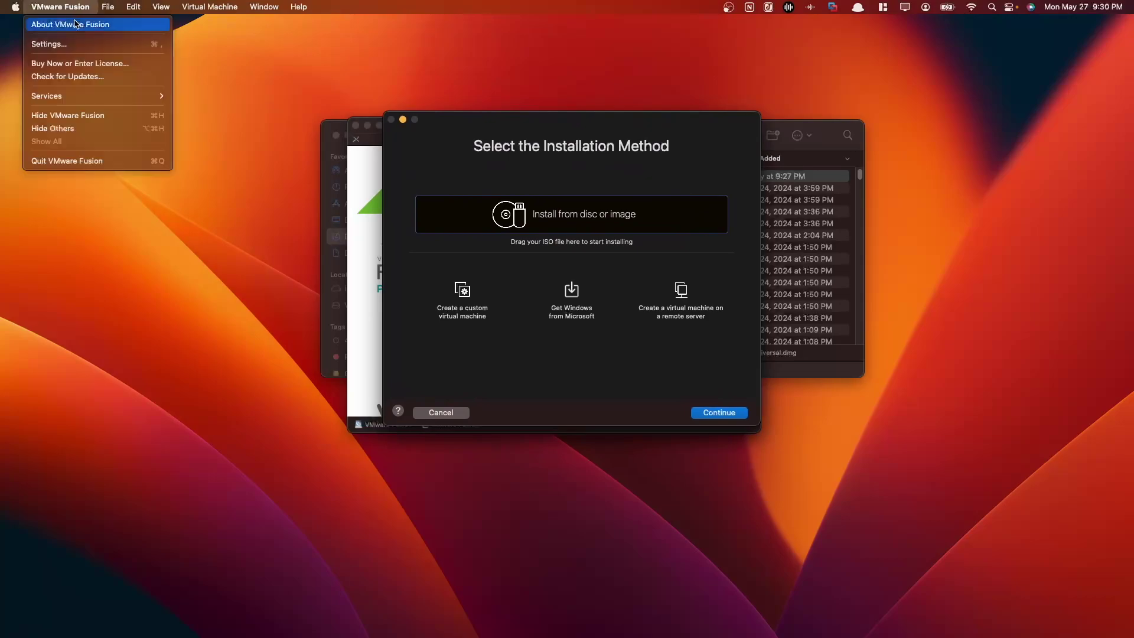
click(76, 26)
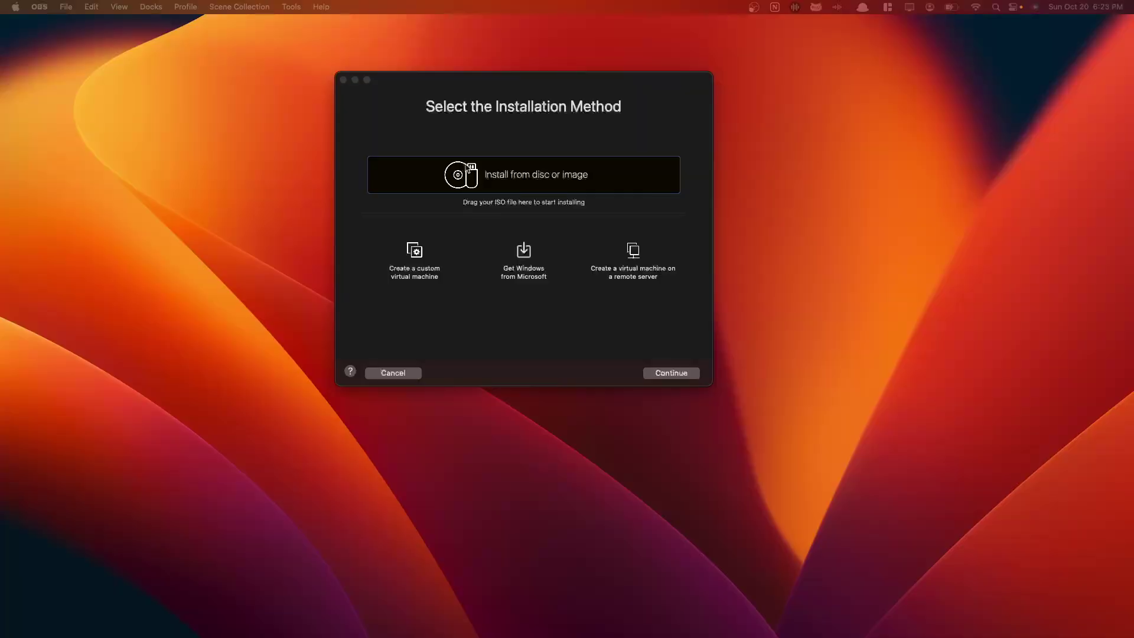
click(463, 88)
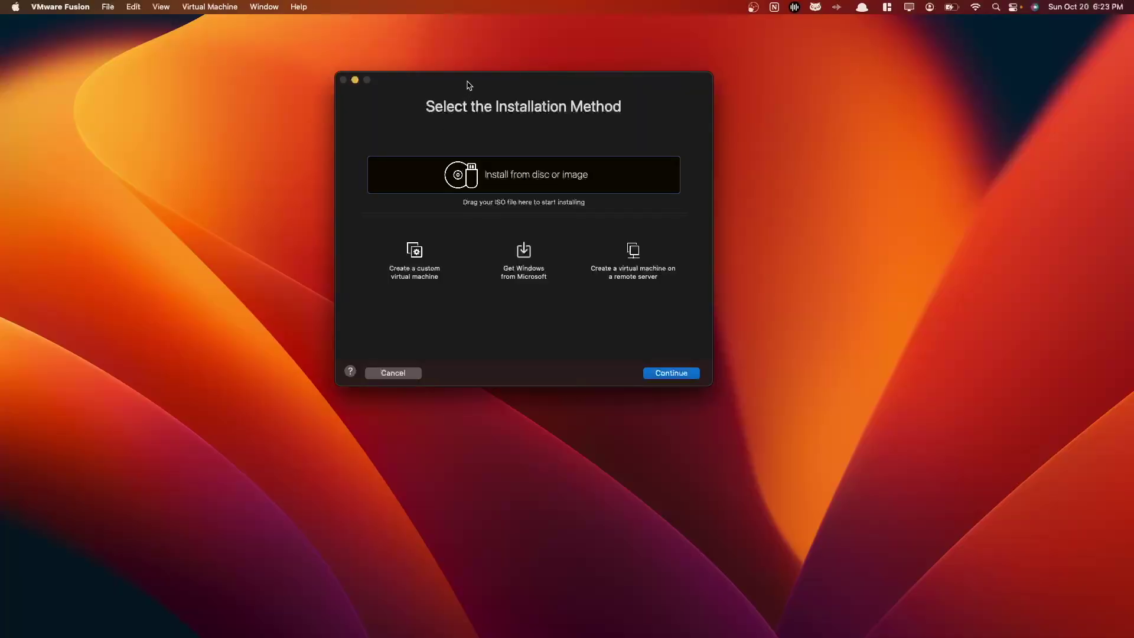
click(109, 6)
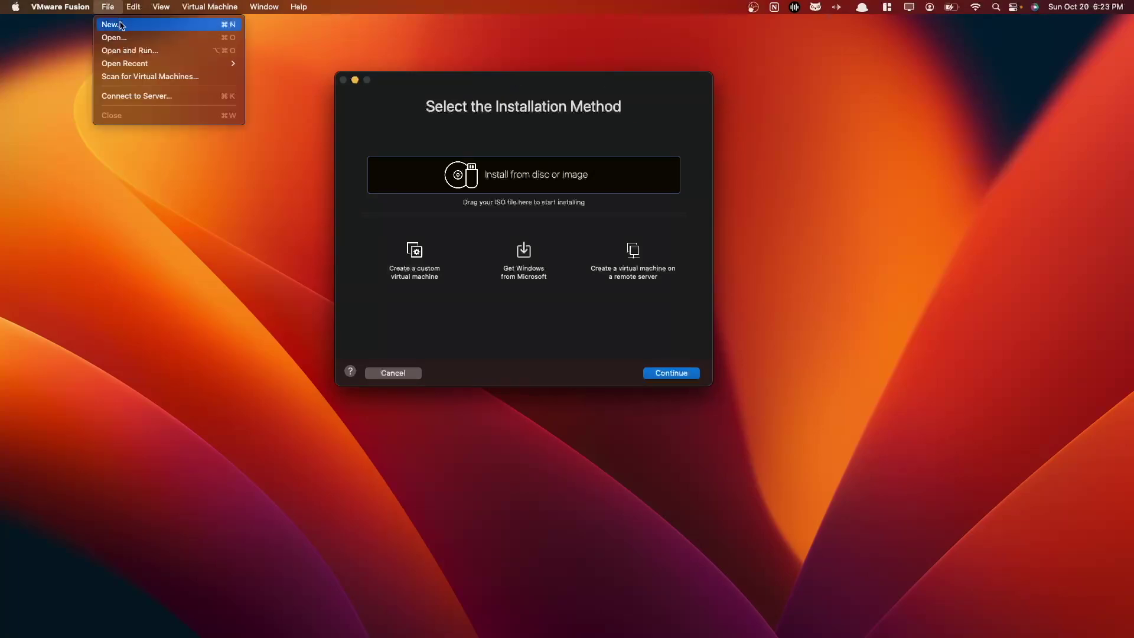
click(566, 101)
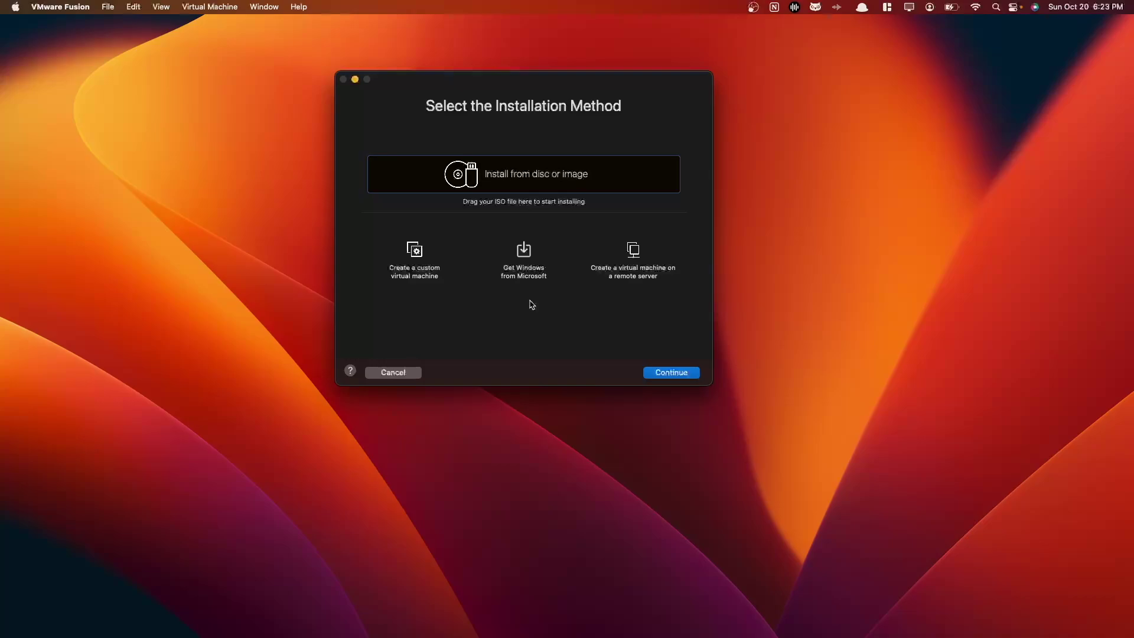
Get Windows from Microsoft and download Windows 11 Professional in English (en-us) as an arm64 ISO.
click(528, 251)
click(658, 372)
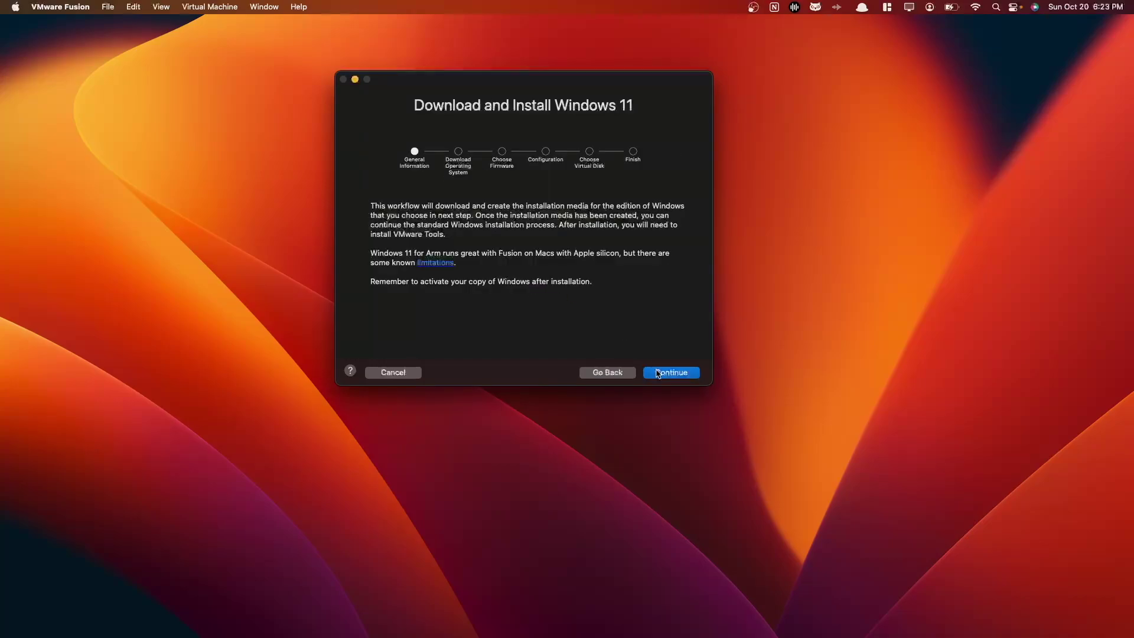
click(686, 376)
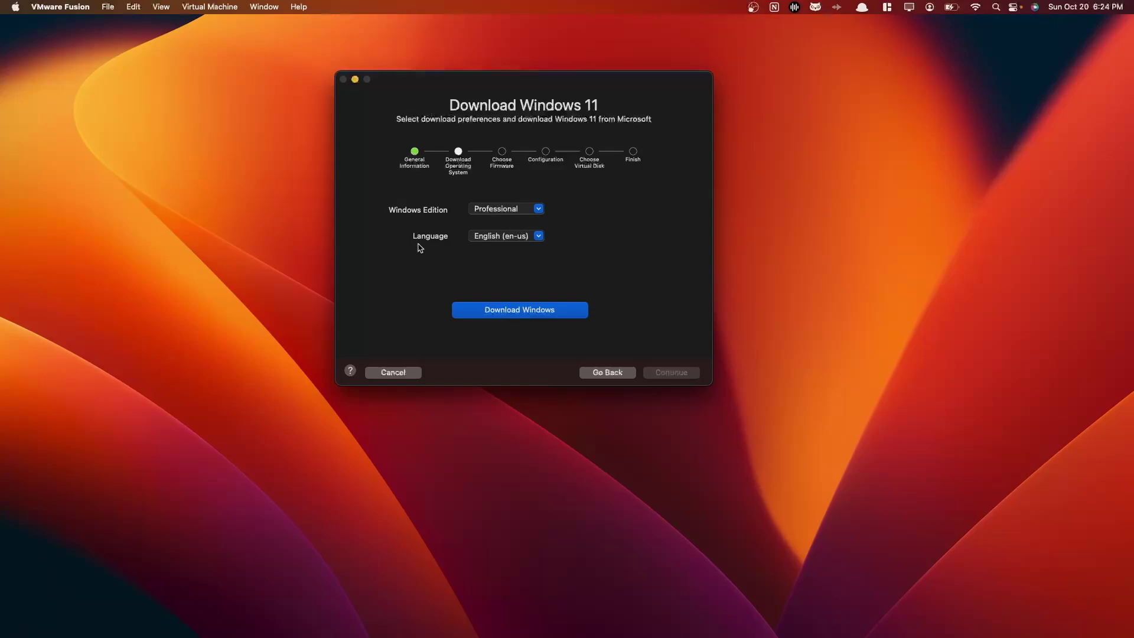
click(563, 313)
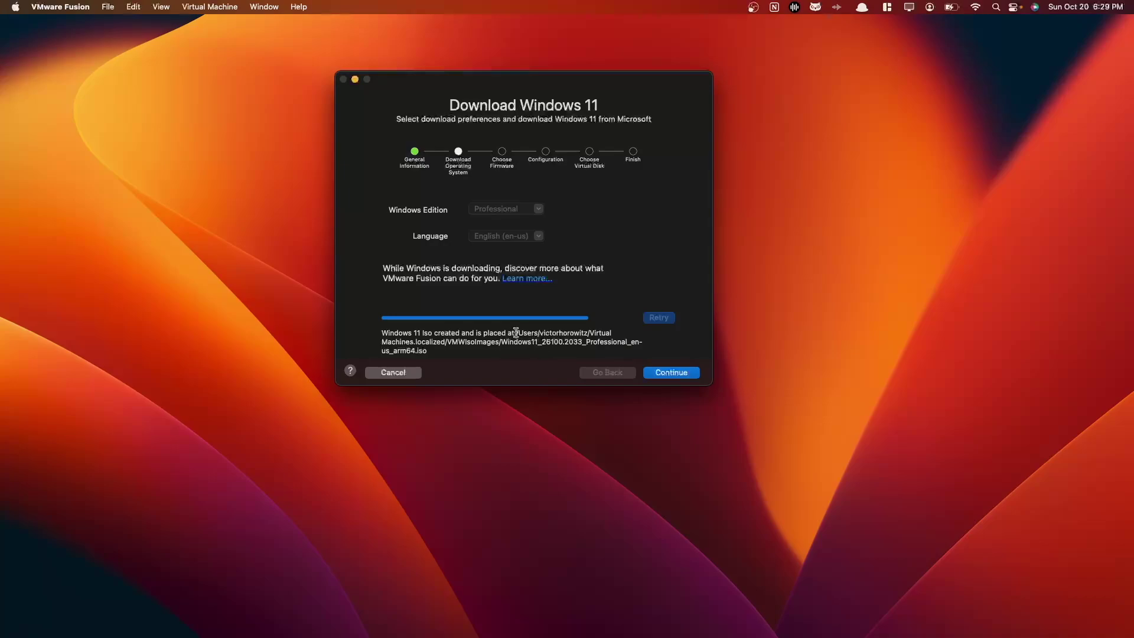
Keep UEFI firmware, auto-generate the encryption password, and create a new virtual disk to reach the summary.
click(668, 376)
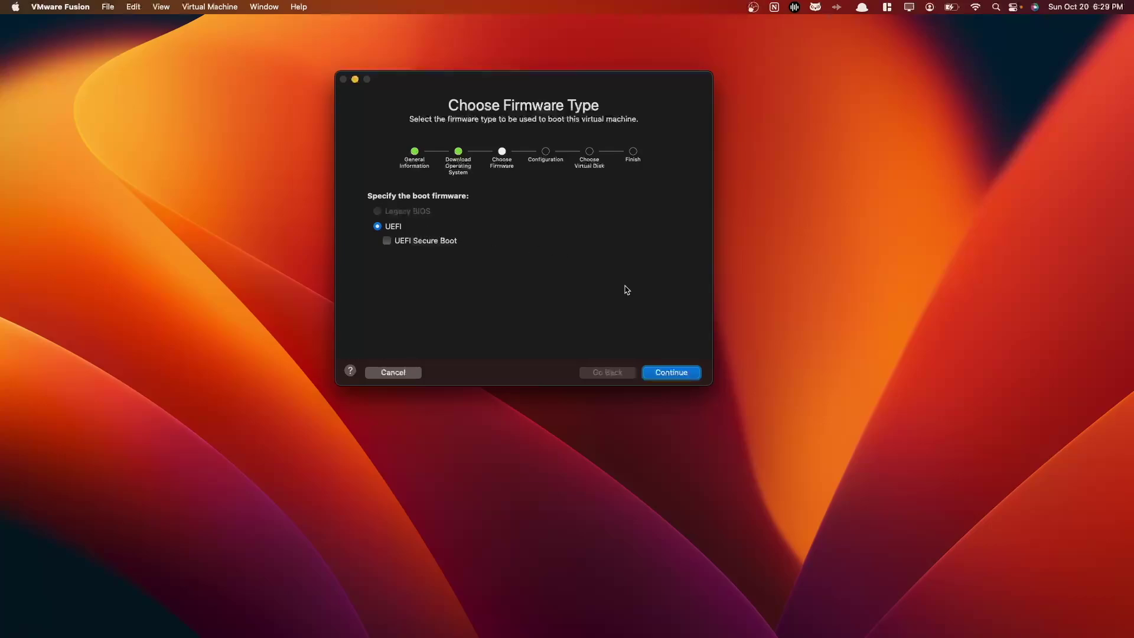
click(676, 371)
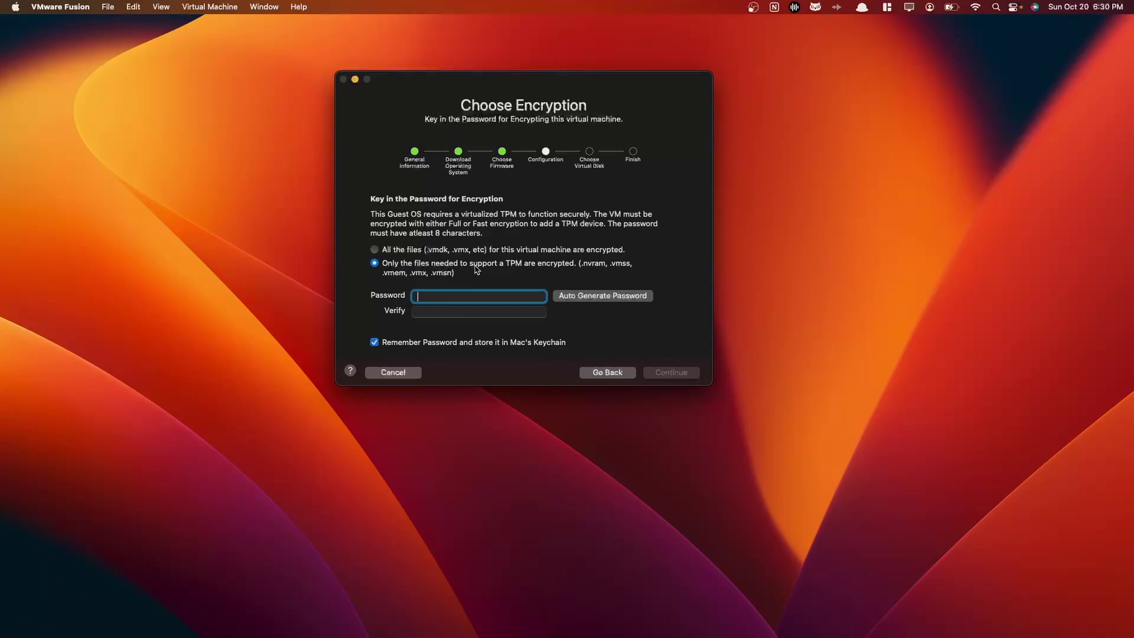
click(587, 299)
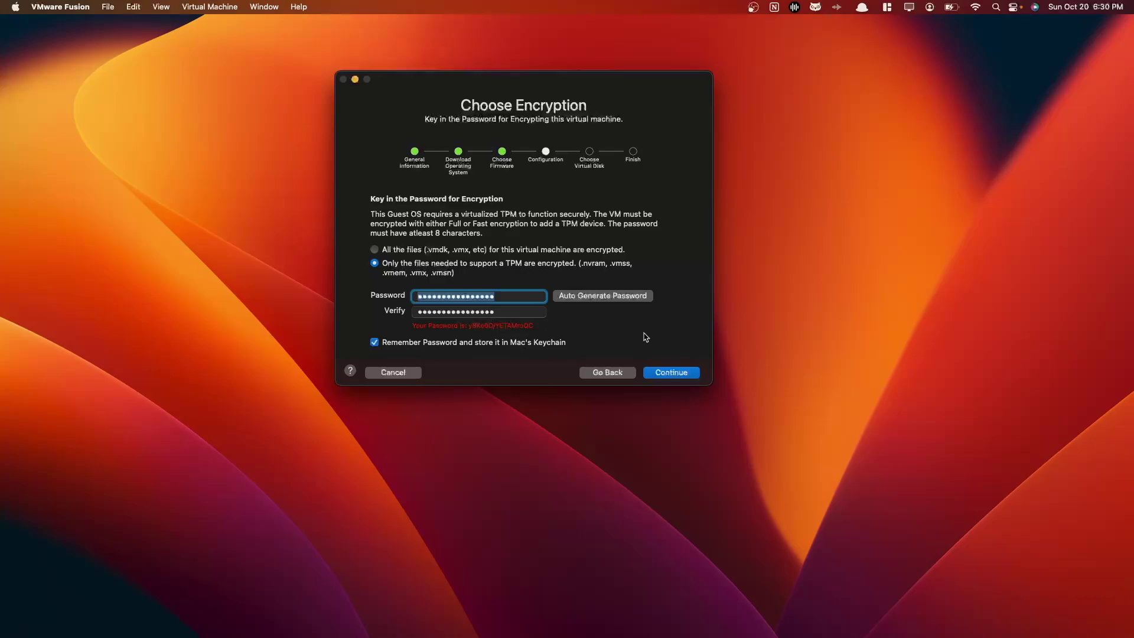
click(680, 375)
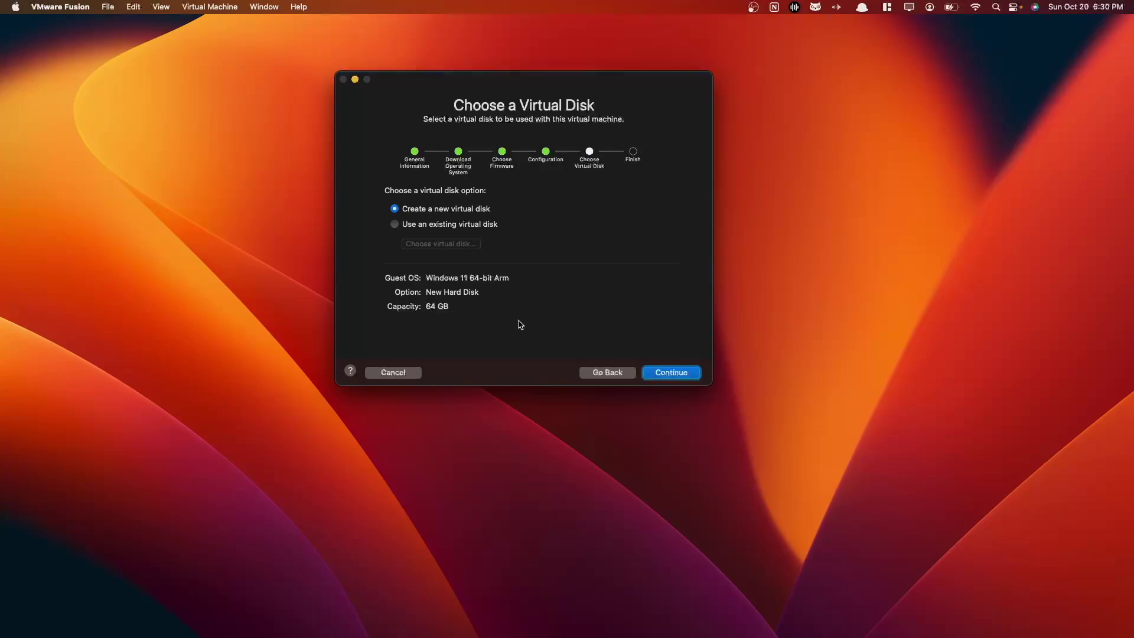
click(688, 373)
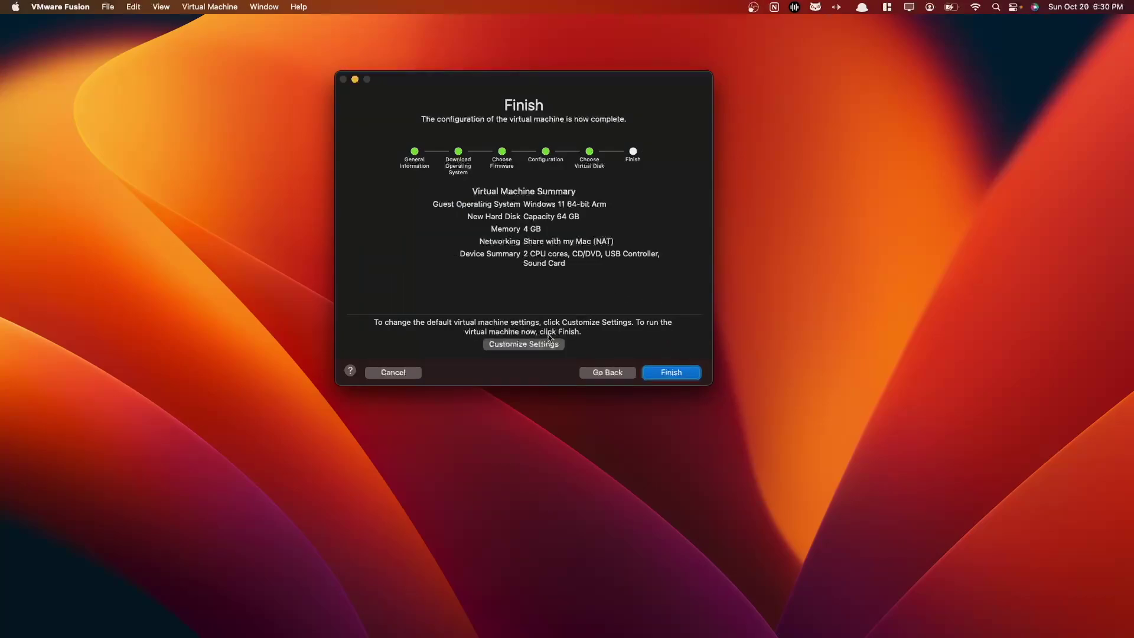
Choose Customize Settings, rename the VM to 'Windows 11' and save it.
click(540, 345)
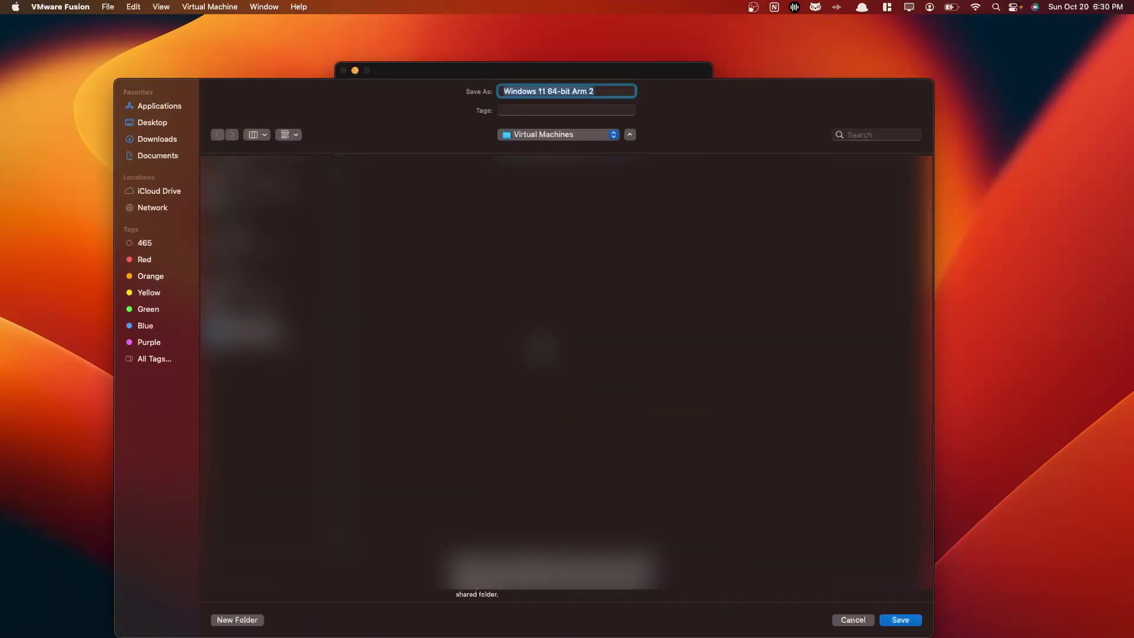
click(616, 95)
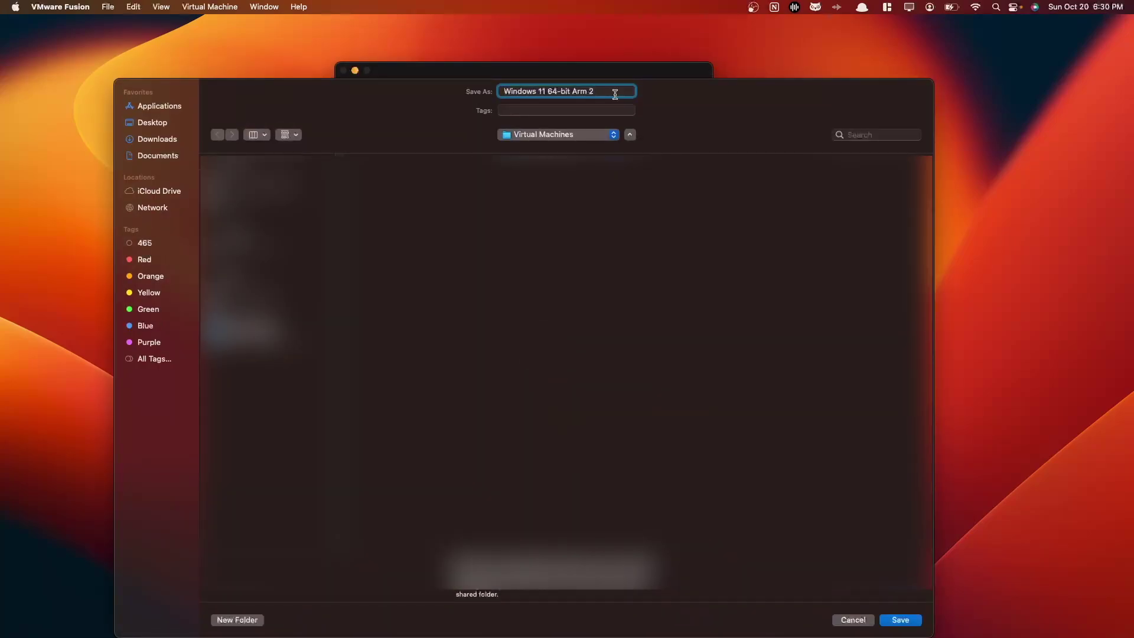
key(BackSpace)
key(BackSpace)
key(BackSpace)
key(BackSpace)
key(BackSpace)
key(BackSpace)
click(900, 621)
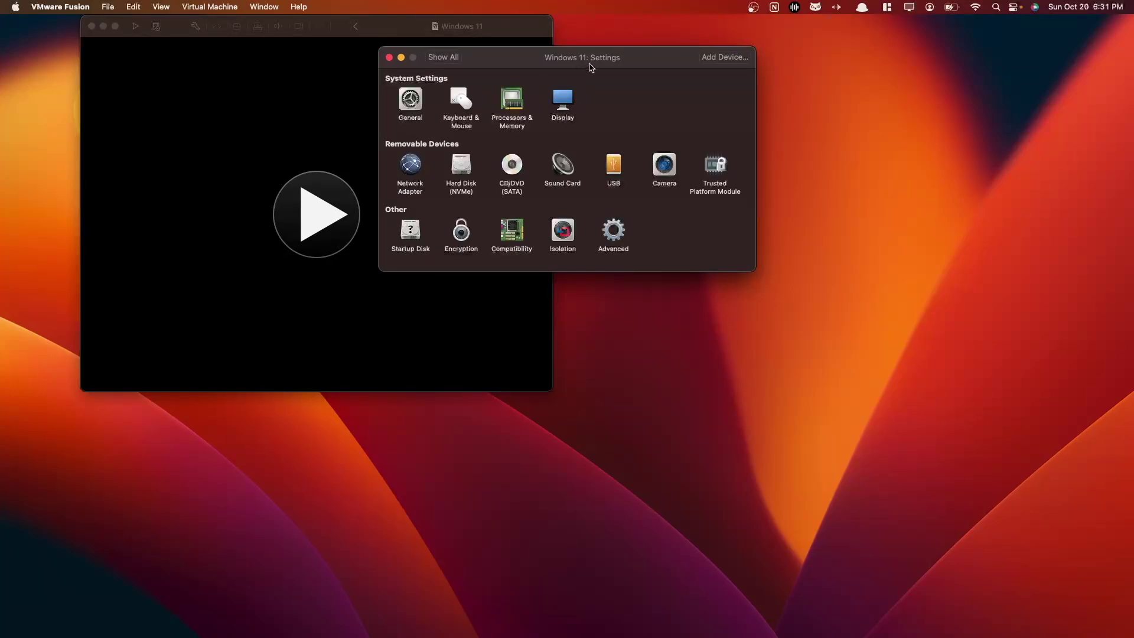
Review the Processors & Memory and Hard Disk settings, confirming the 64.00 GB NVMe disk.
drag(625, 57, 706, 92)
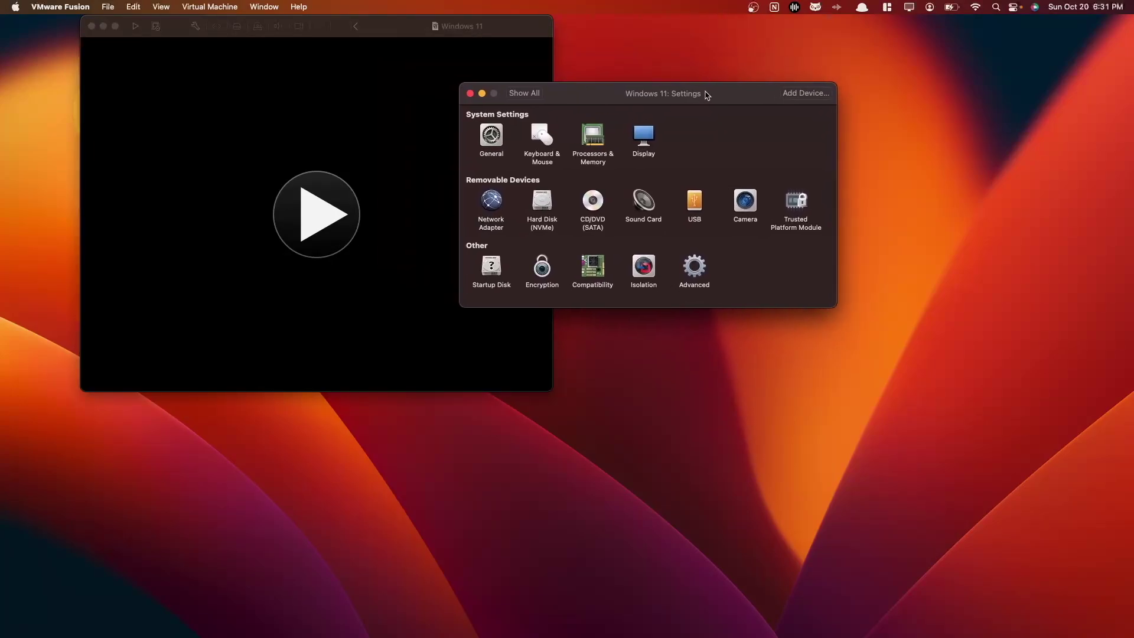
click(593, 135)
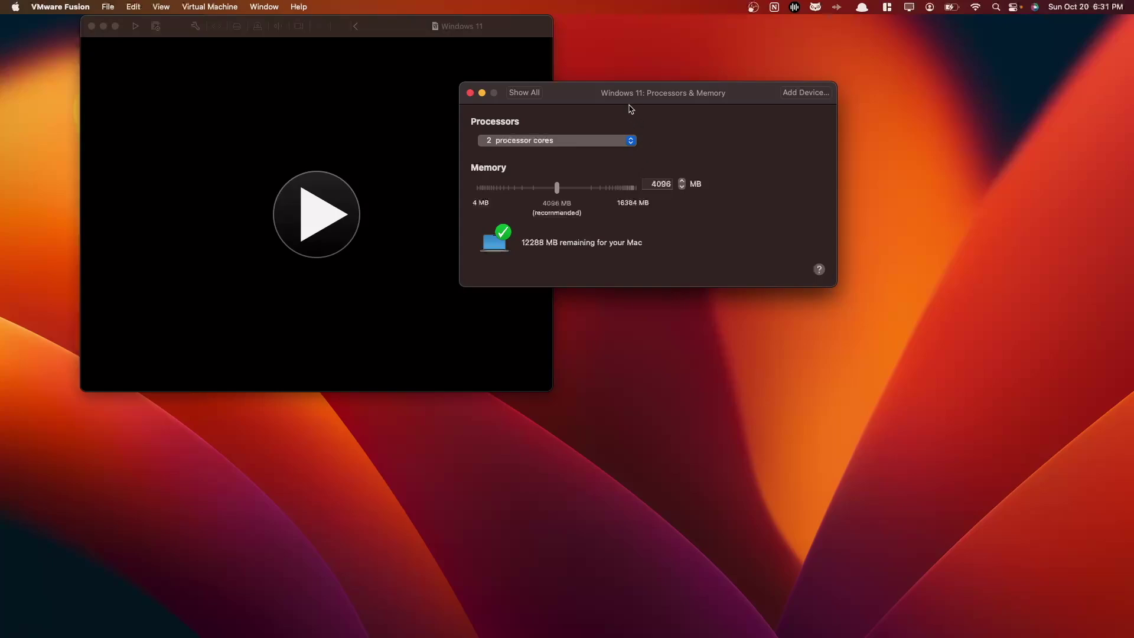
drag(591, 94, 635, 103)
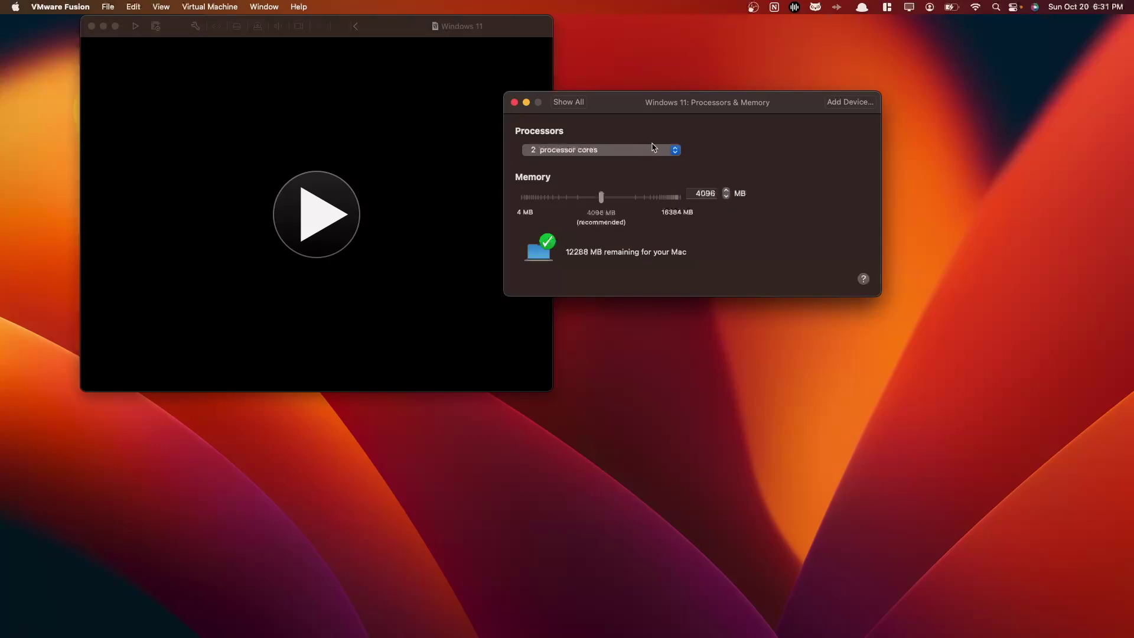
click(569, 103)
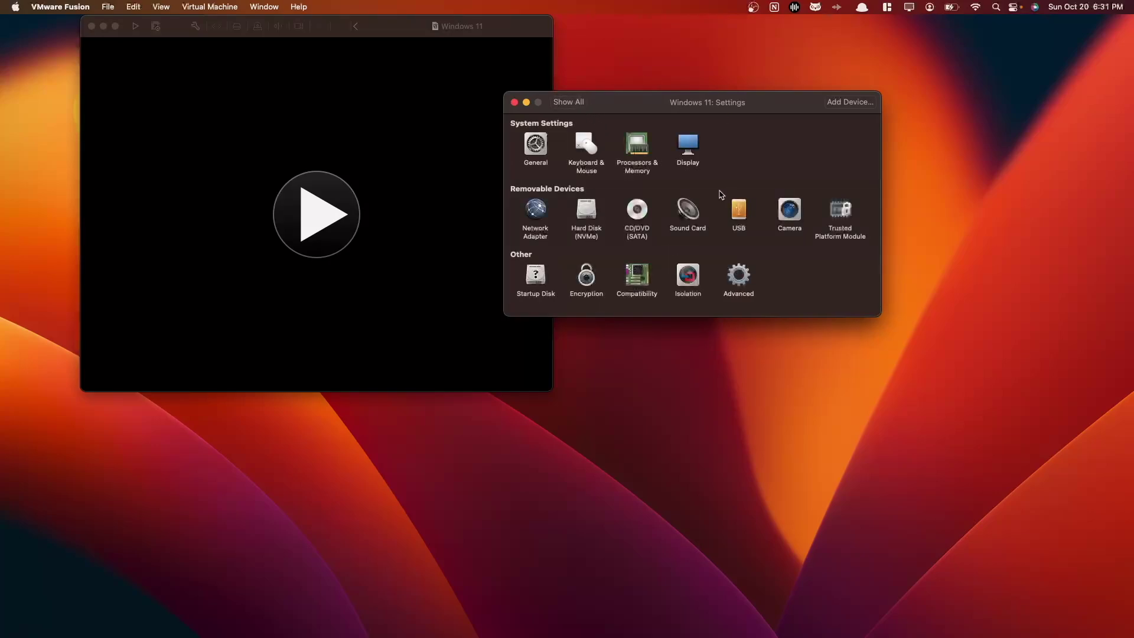
click(588, 217)
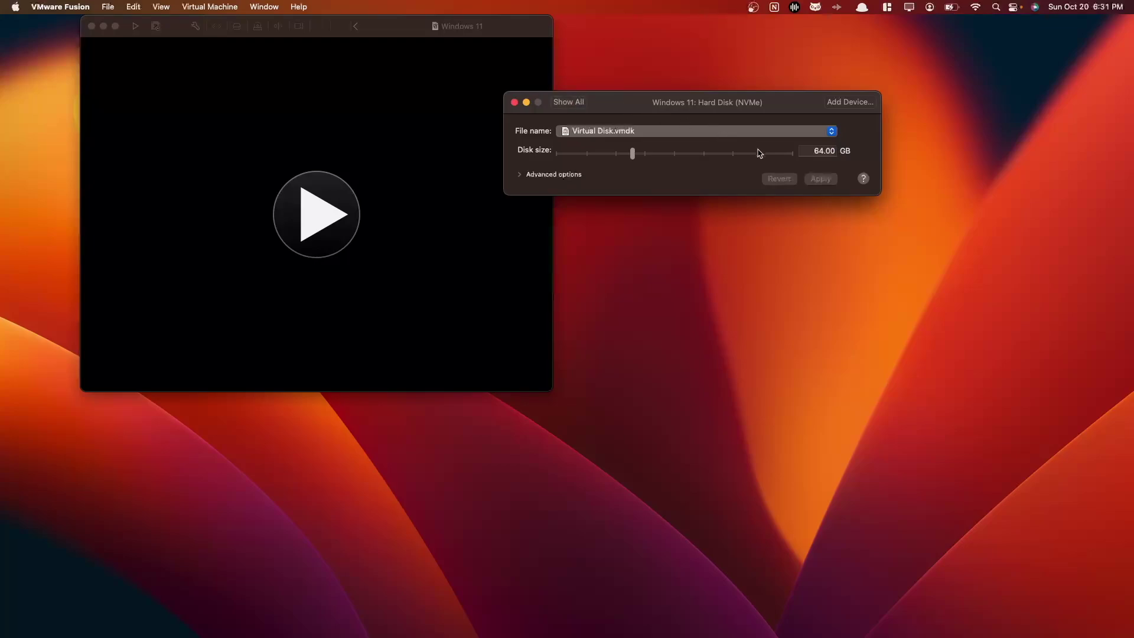
click(581, 105)
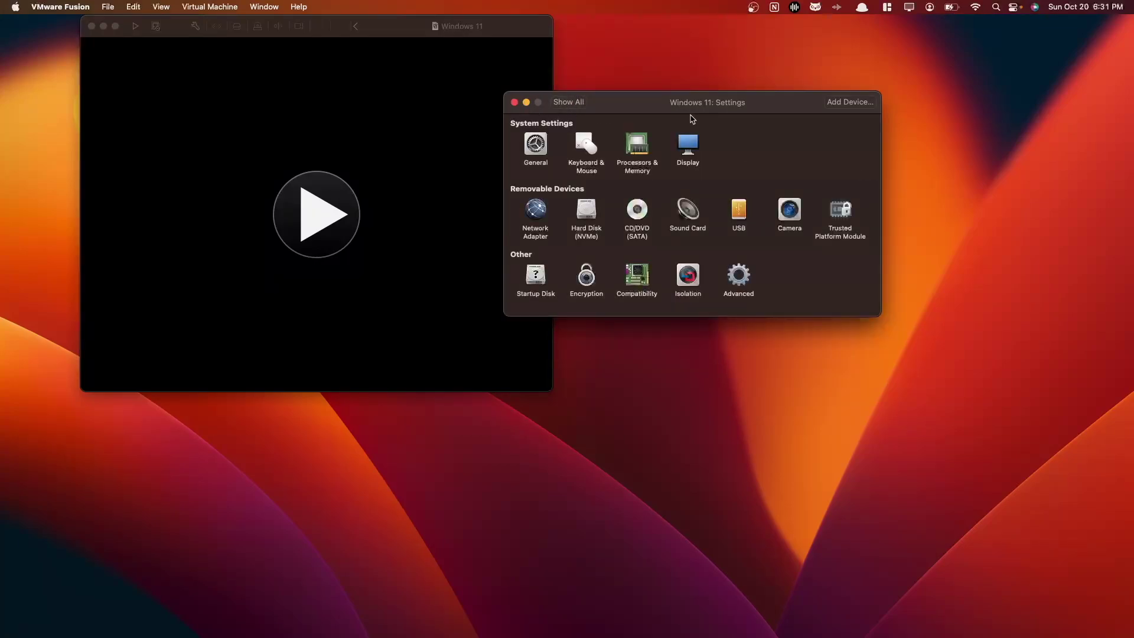
Close Settings and run the Windows 11 VM full screen until Windows 11 Setup's language page appears.
click(514, 102)
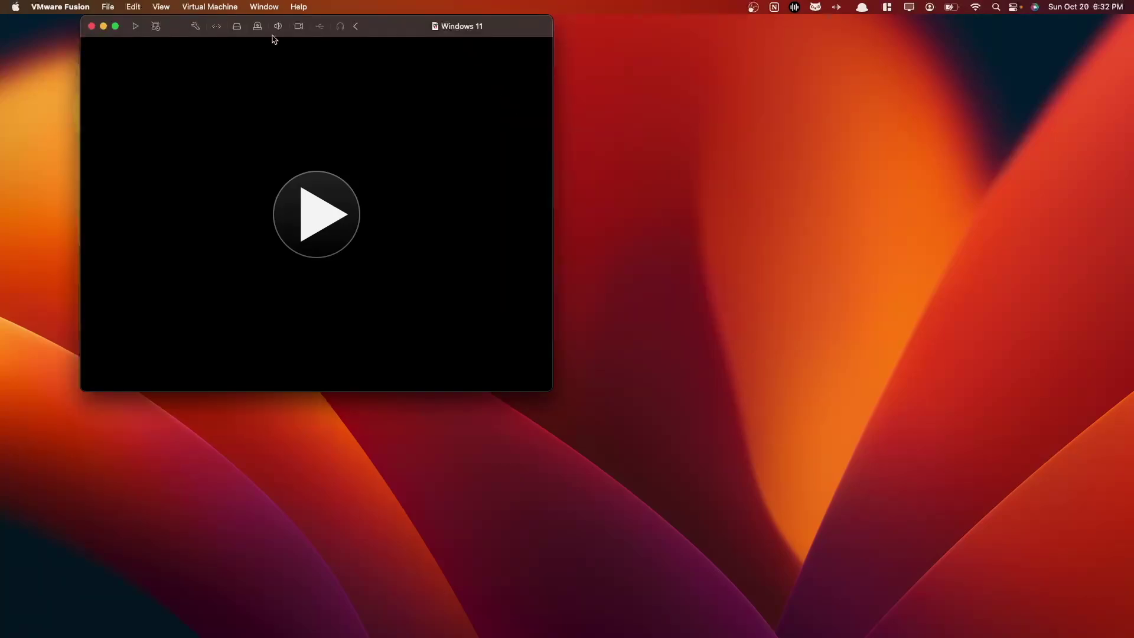
double_click(392, 30)
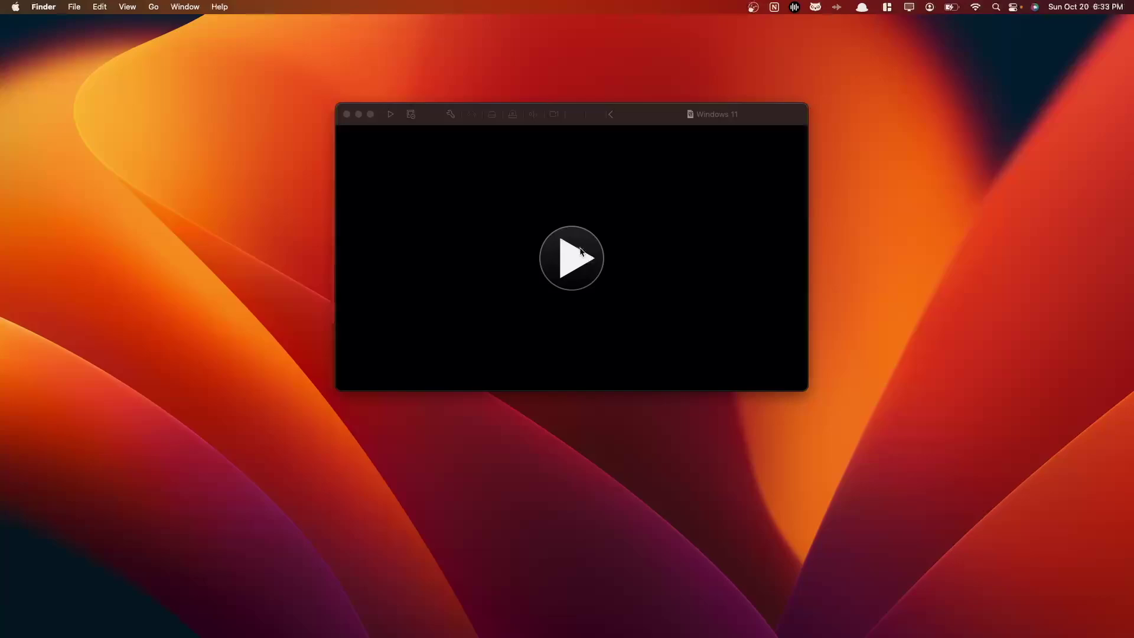
click(549, 266)
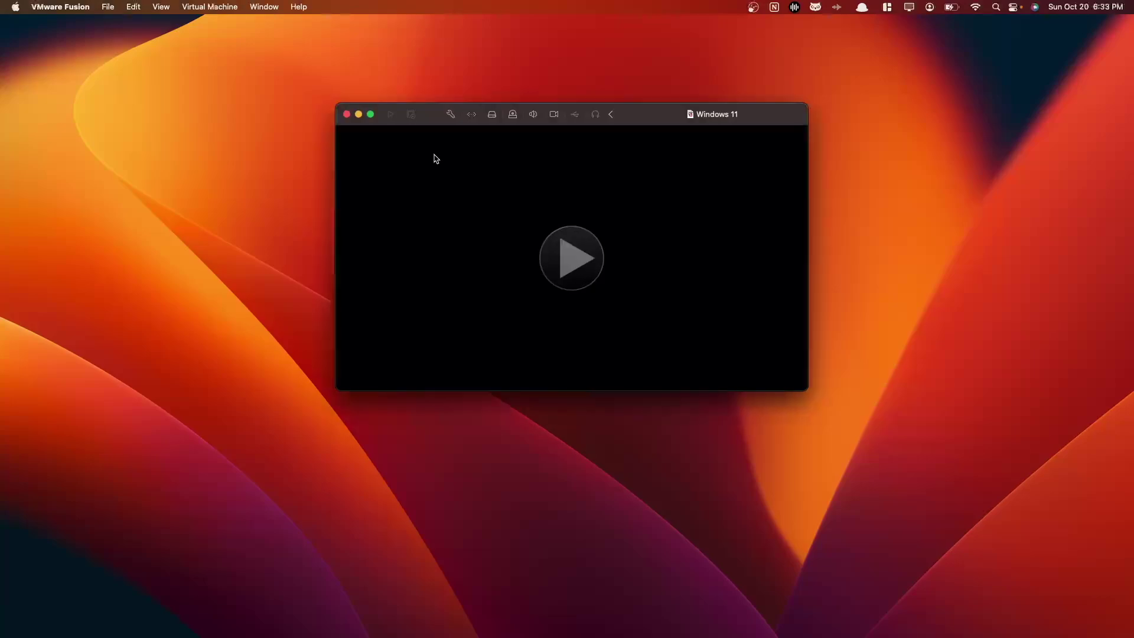
click(371, 114)
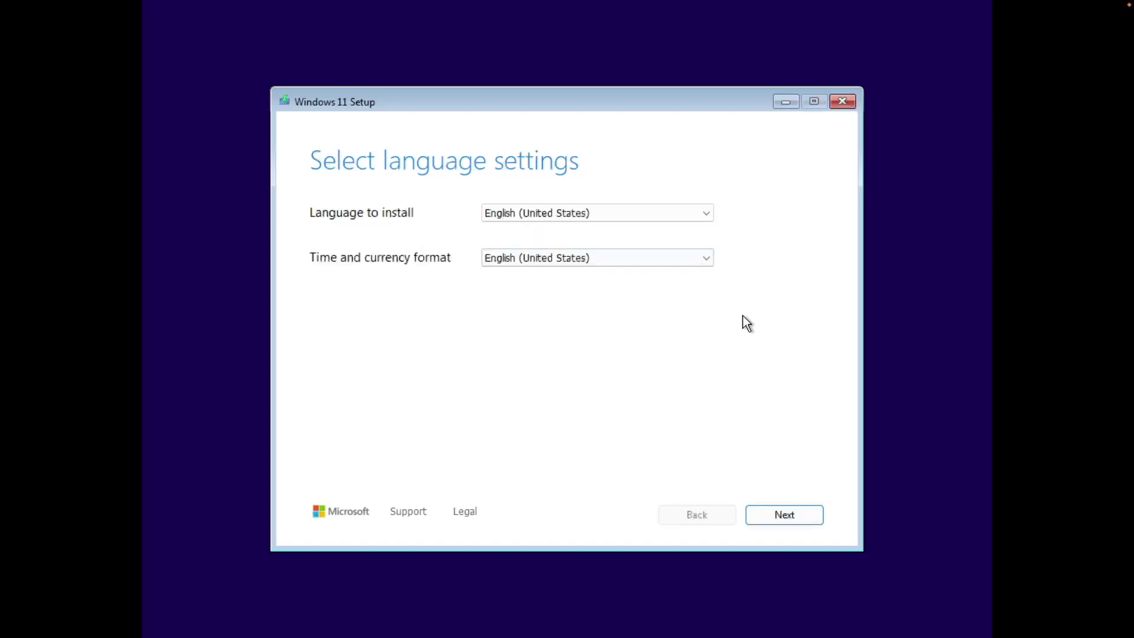
Keep the default language and US keyboard settings, and agree that everything will be deleted.
click(789, 515)
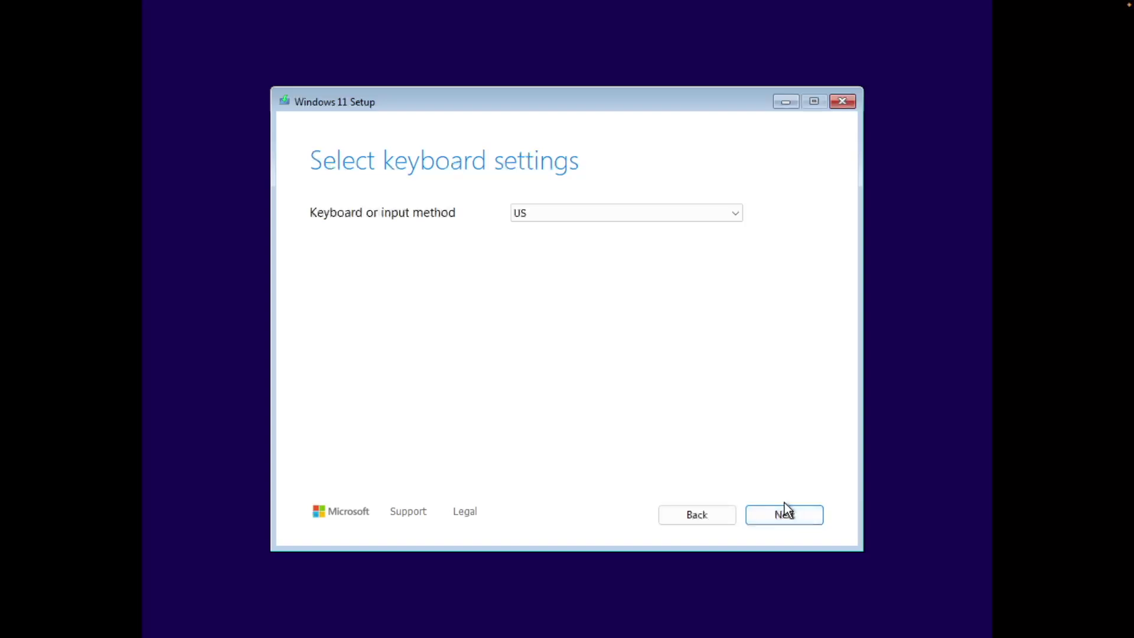
click(788, 514)
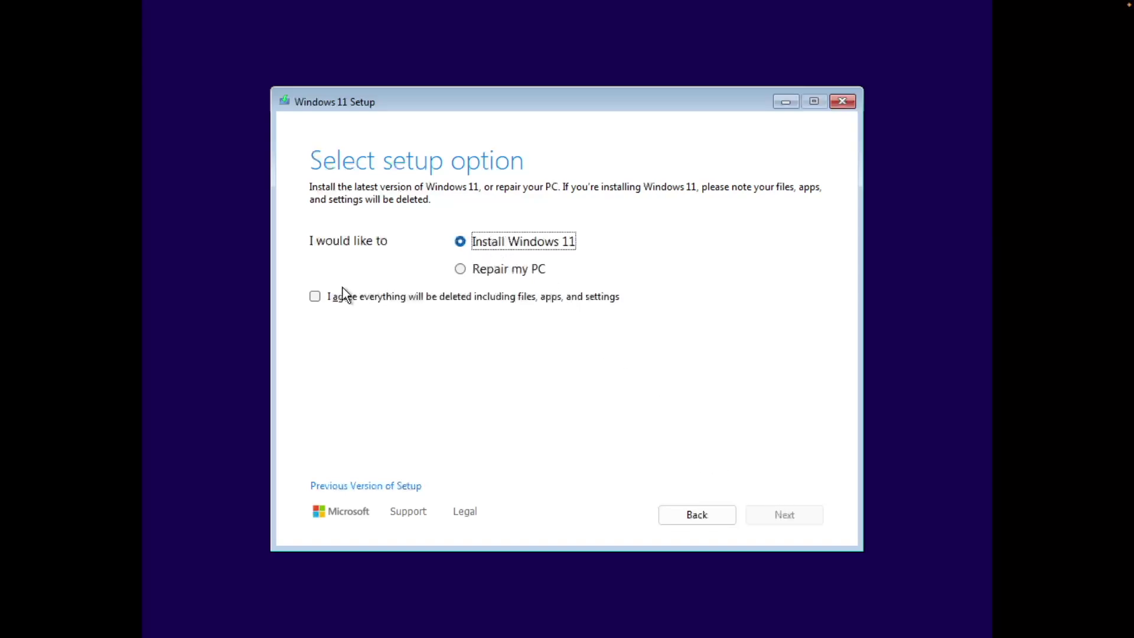
click(319, 295)
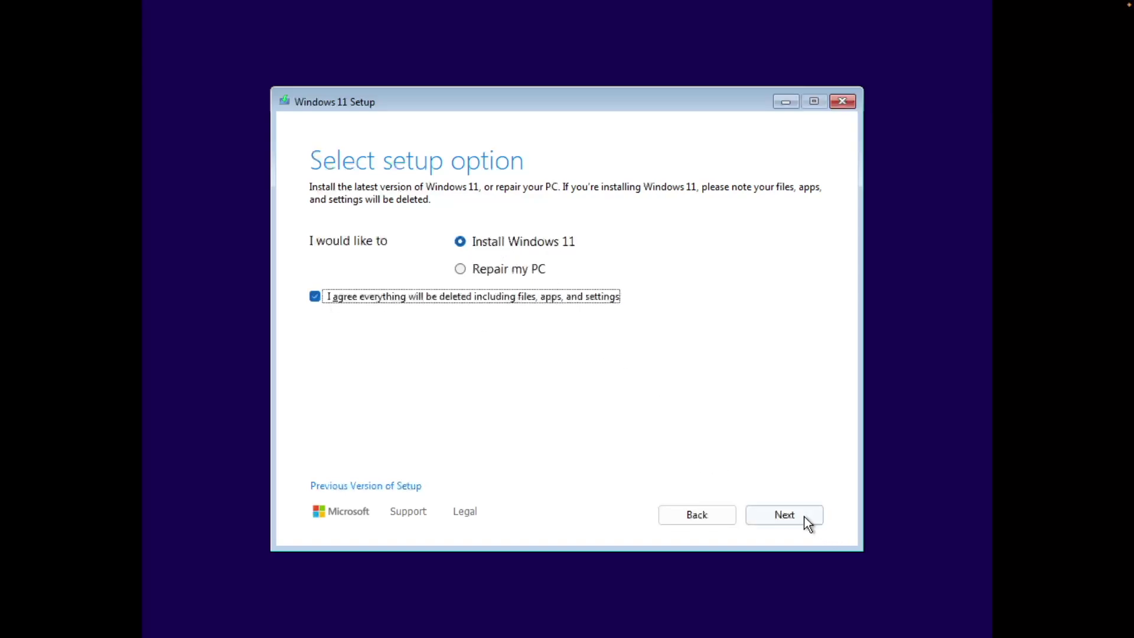
click(799, 507)
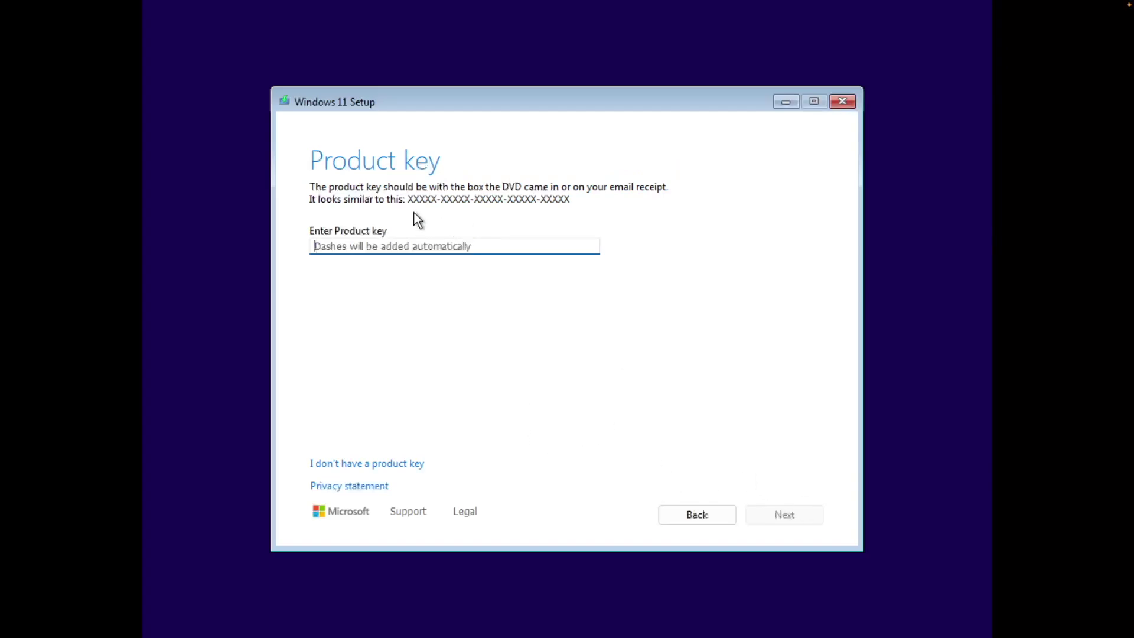
Continue without a product key, choose Windows 11 Pro, accept the license, and install onto Disk 0.
click(386, 464)
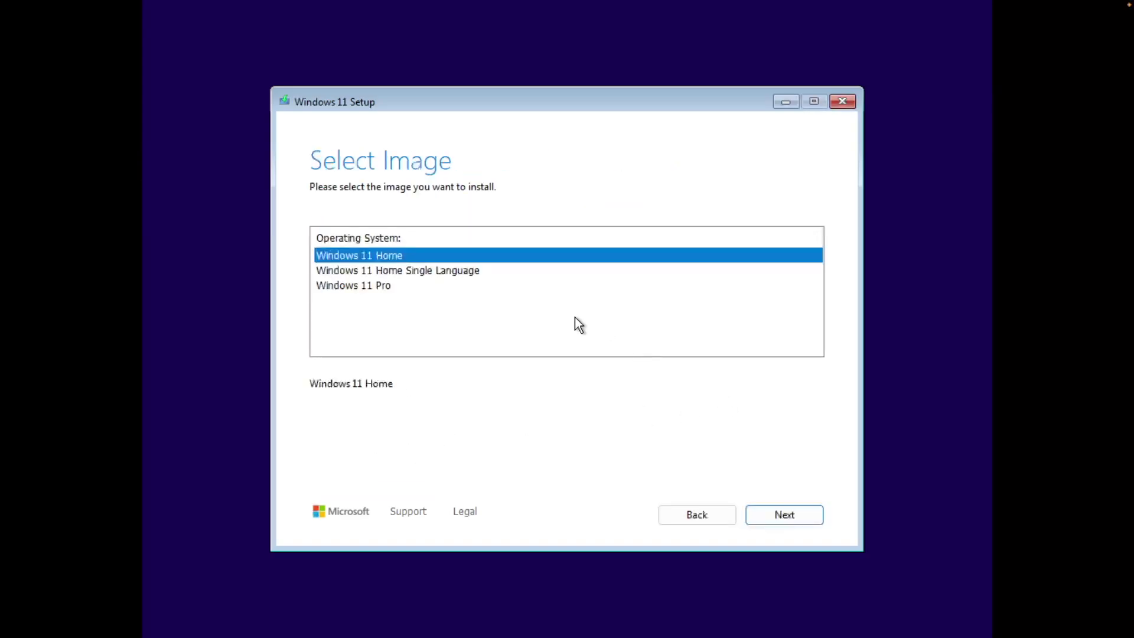
click(389, 288)
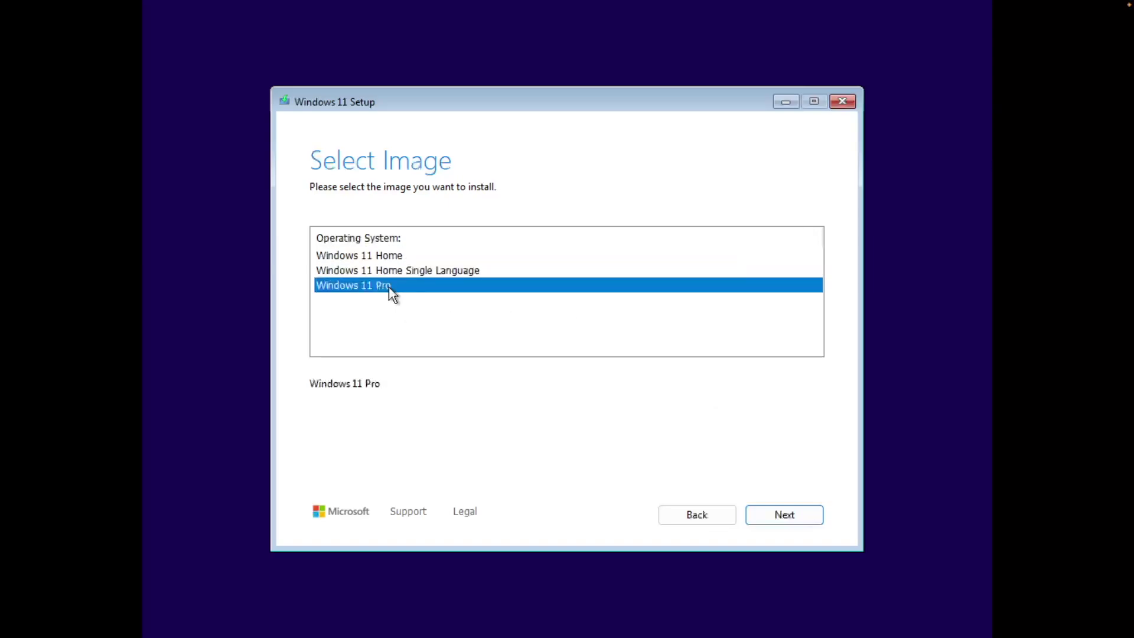
click(781, 516)
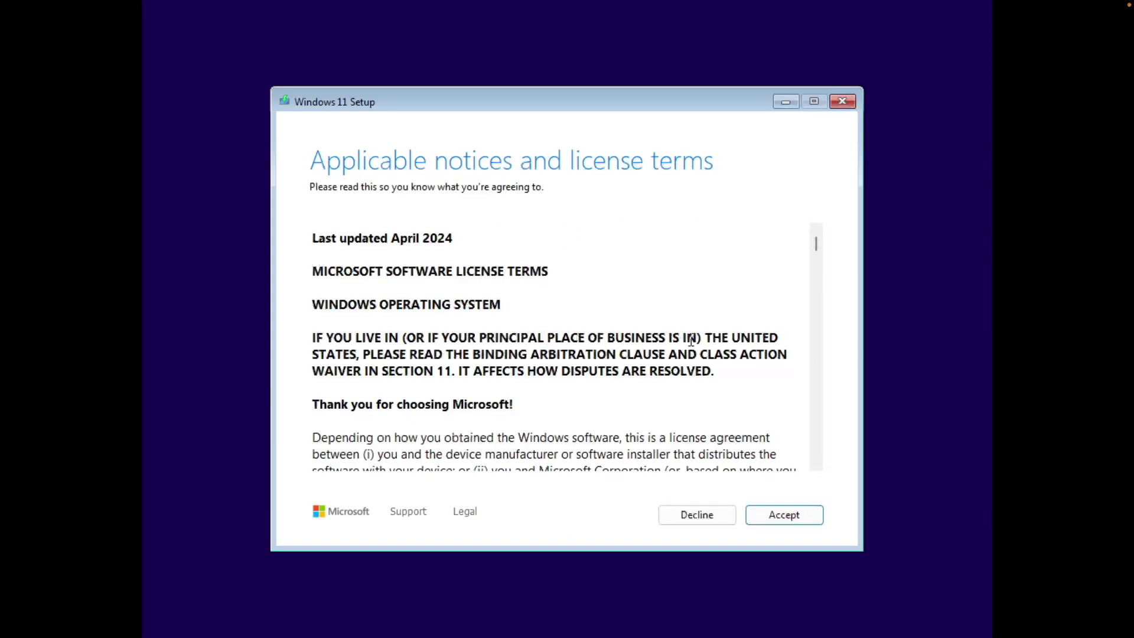
scroll(691, 340, down, 20)
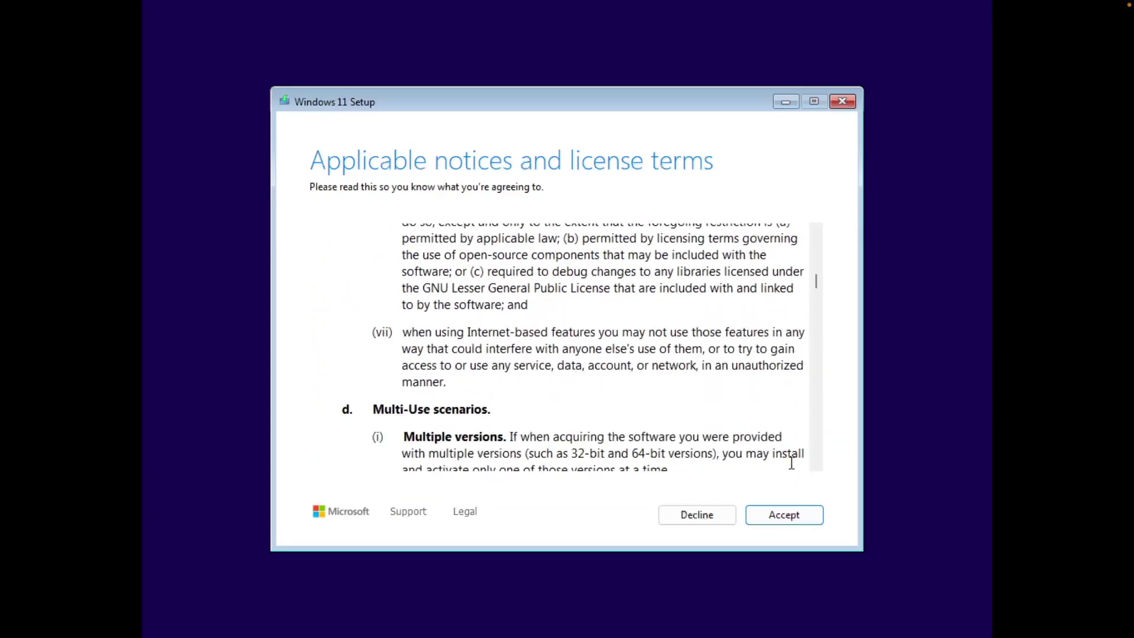
click(804, 511)
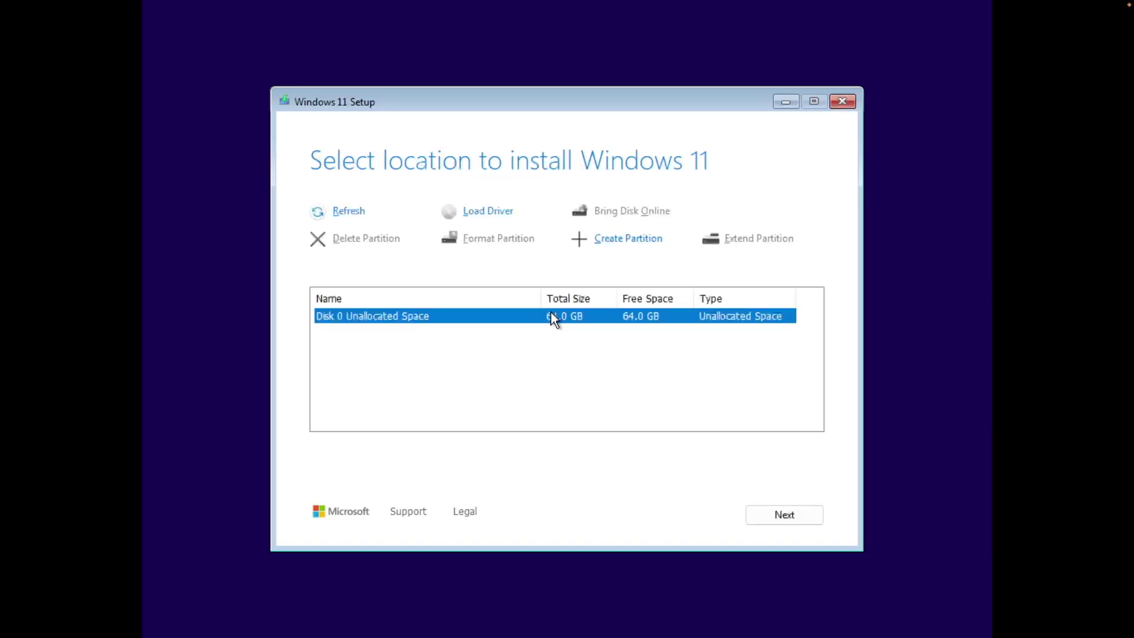
click(774, 510)
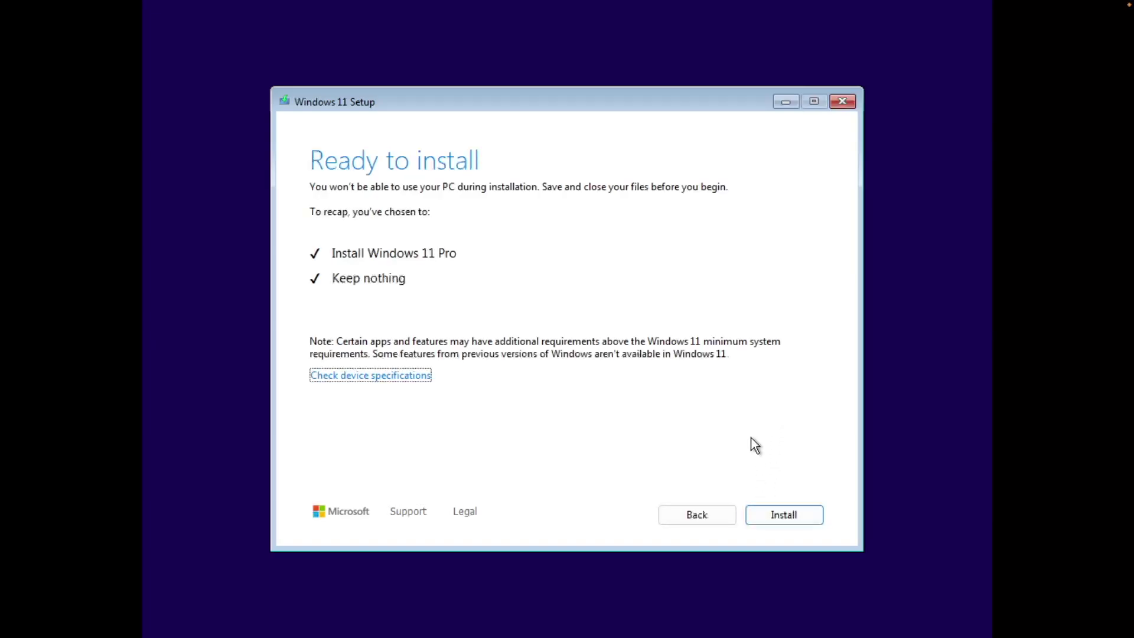
Install Windows 11, confirm the US keyboard layout, and name the device 'Windows11'.
click(789, 512)
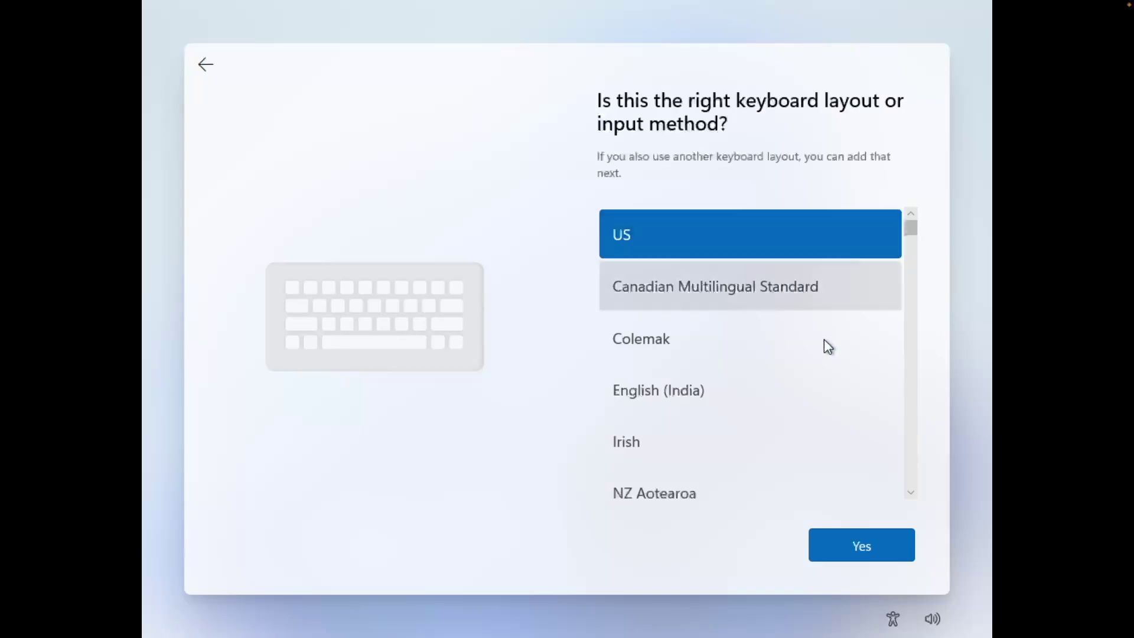
click(853, 533)
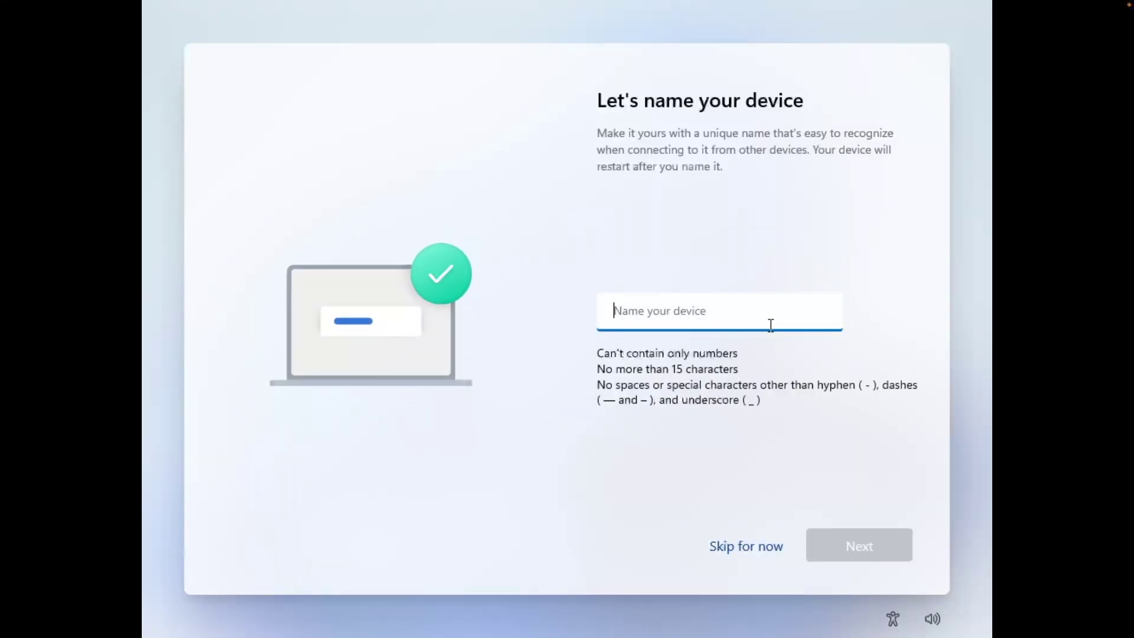
text(Windows)
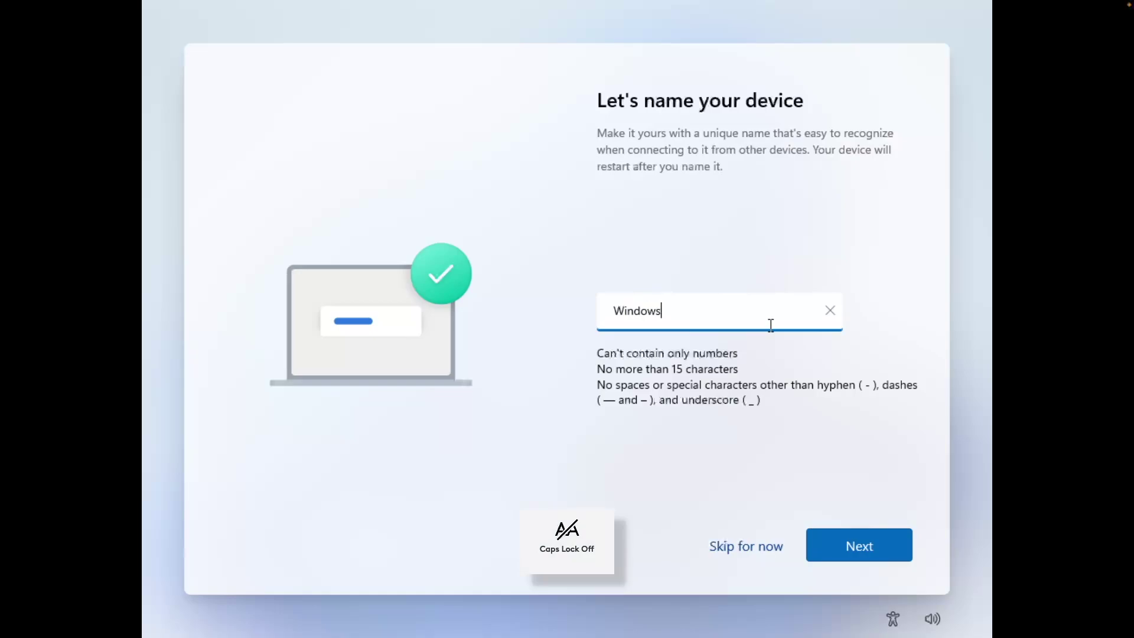
text(11)
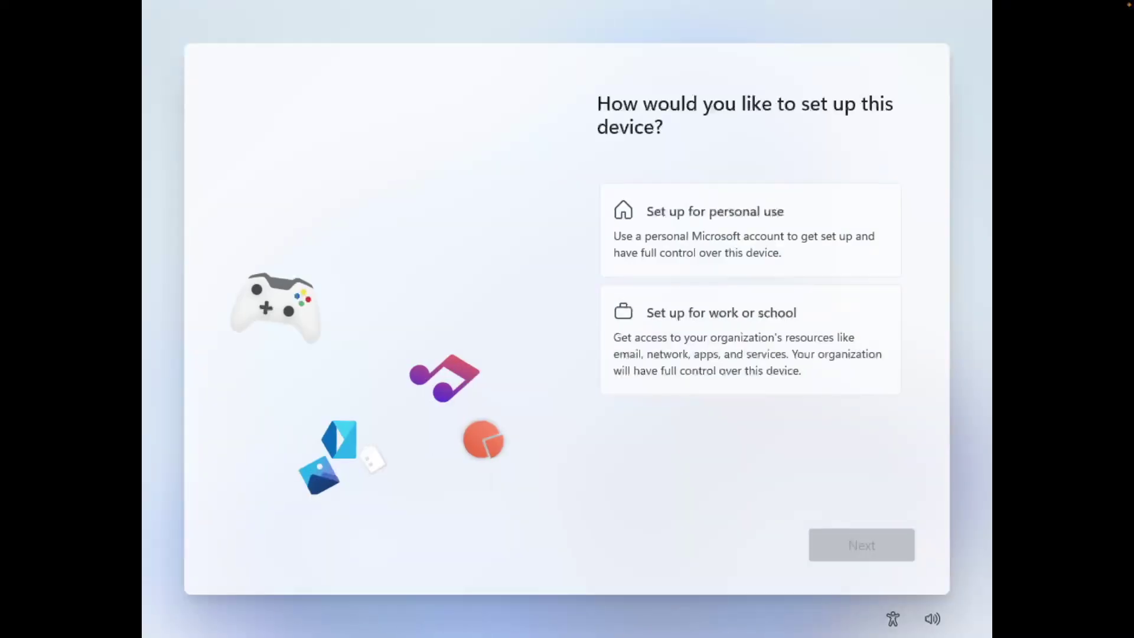
Choose personal-use setup to continue, then exit VMware Fusion full screen with Control-Command-F.
click(623, 212)
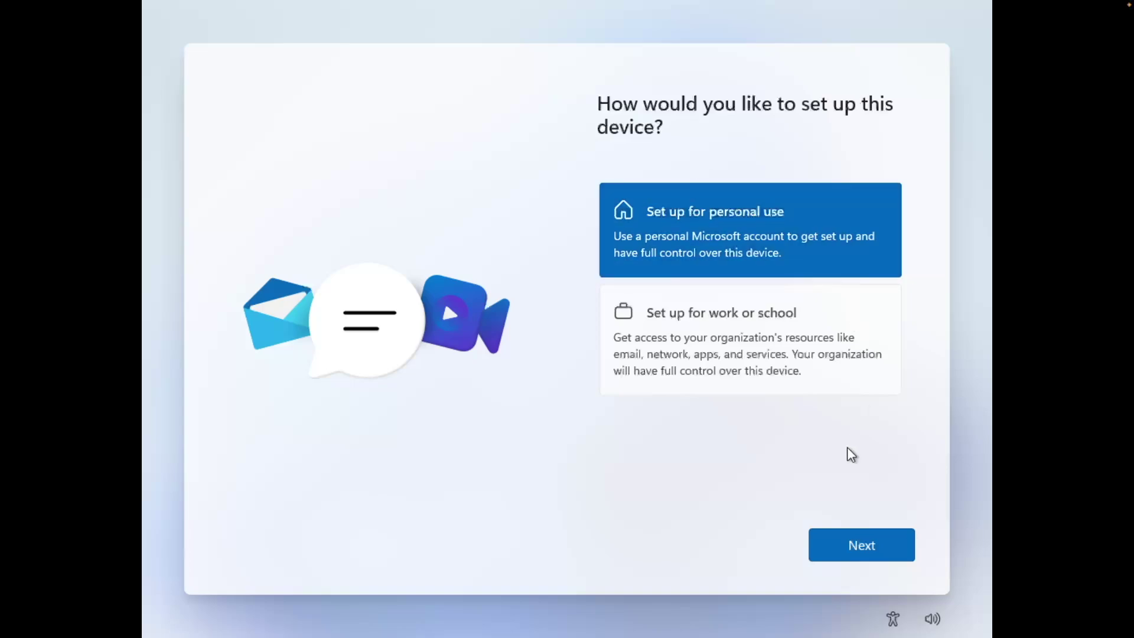
click(853, 537)
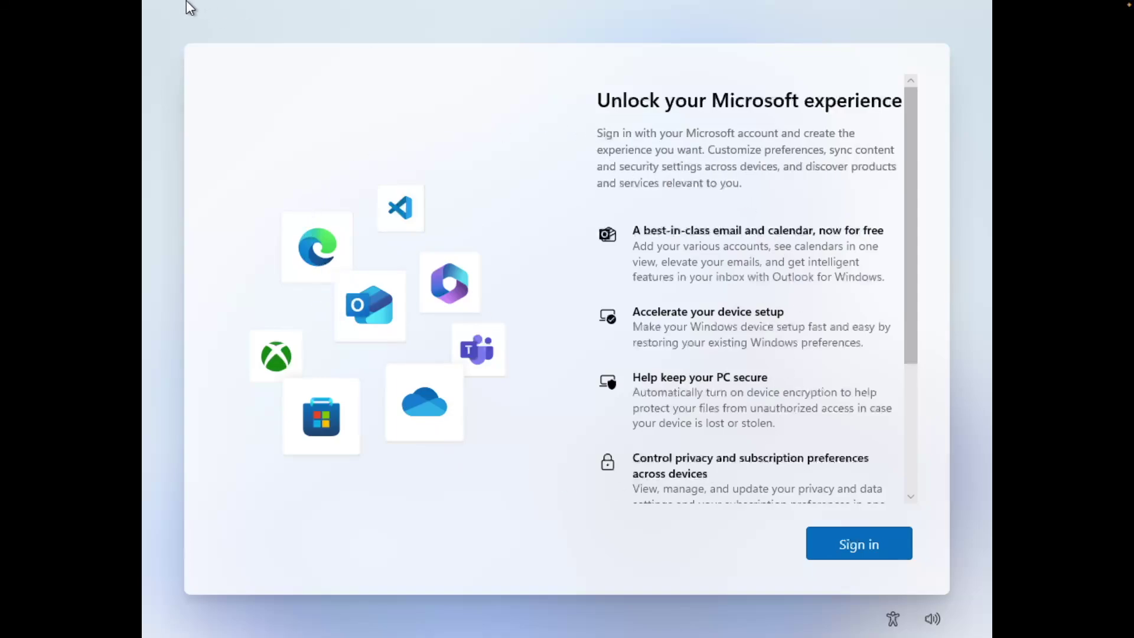
key(ctrl+super+f)
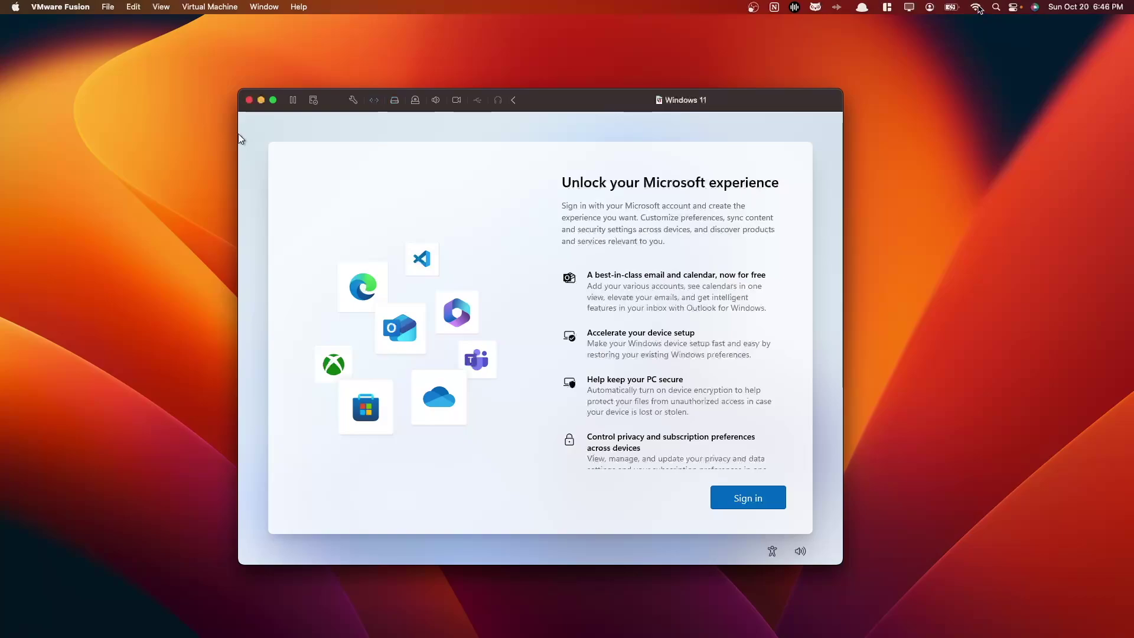
Turn the Mac's Wi-Fi off from the menu bar and return mouse control to the VM.
click(978, 7)
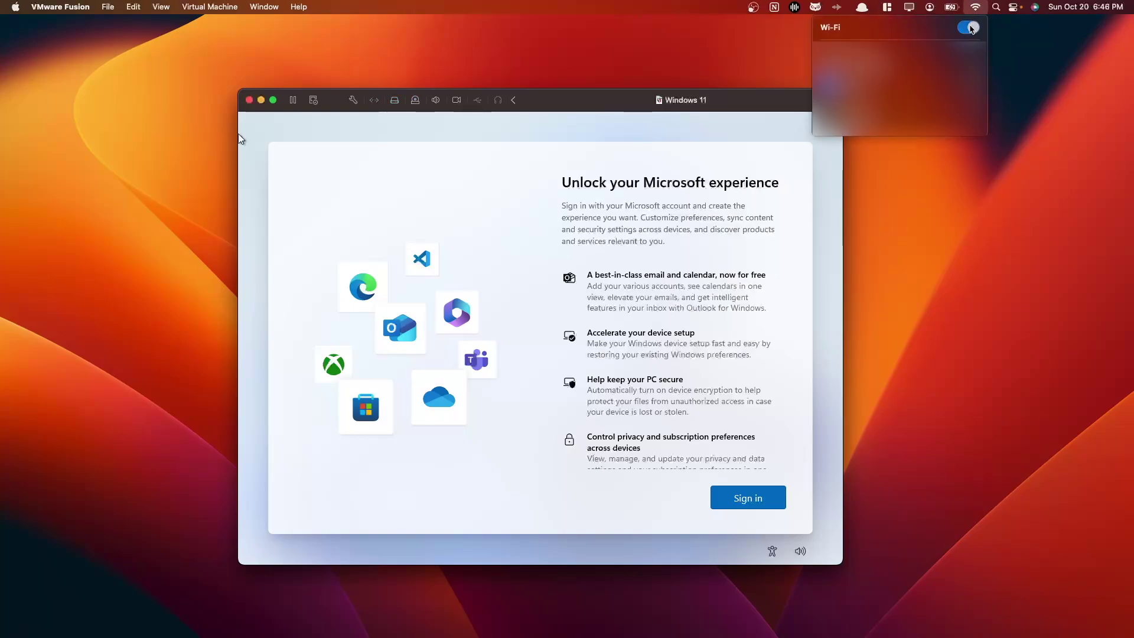
click(970, 28)
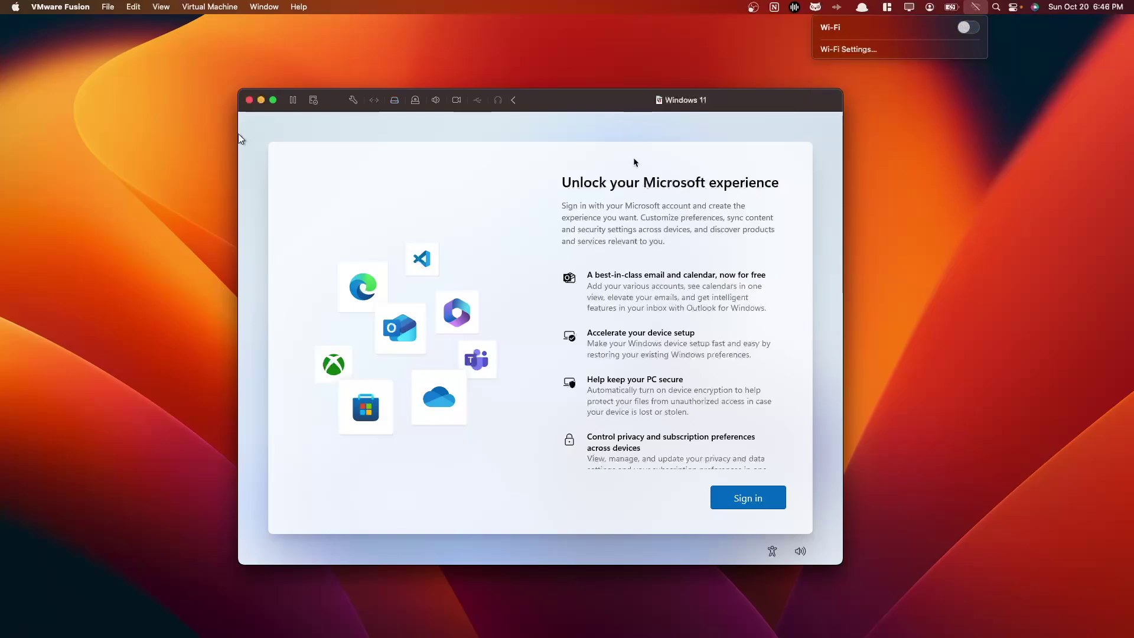
click(547, 162)
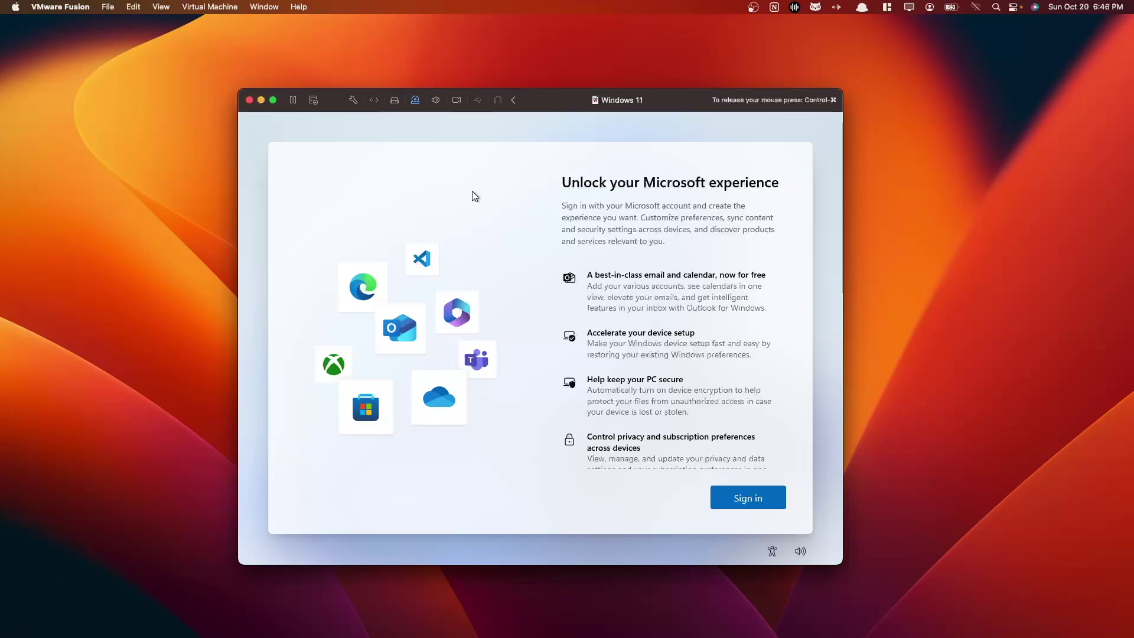
Run oobe\bypassnro in a Shift+F10 Command Prompt to restart setup without the network requirement.
key(shift+F10)
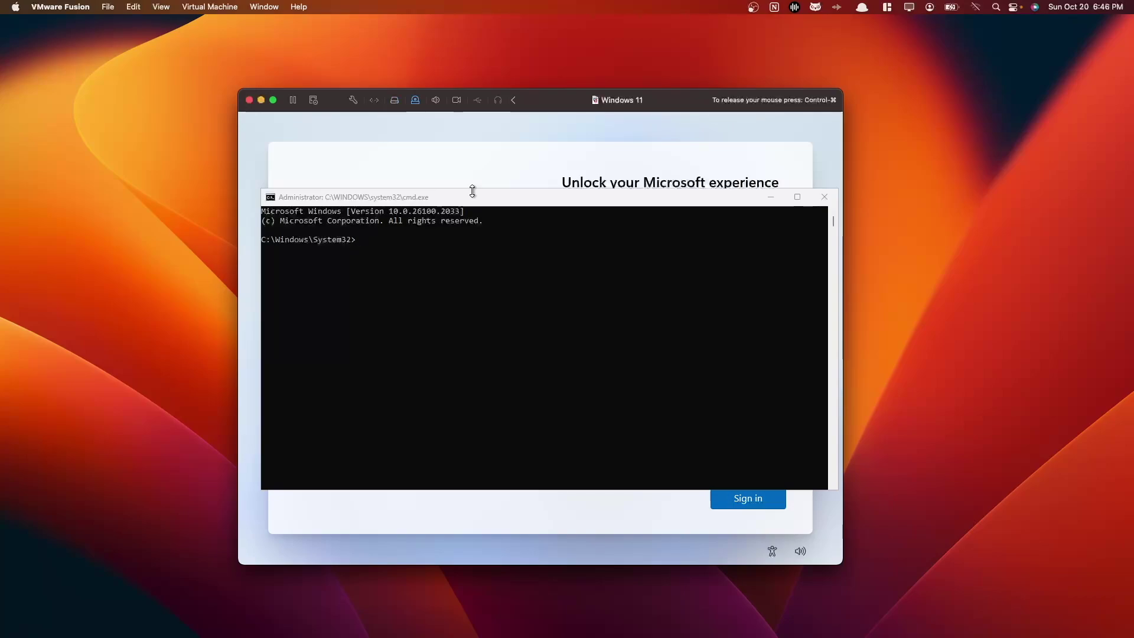
click(436, 314)
text(oo)
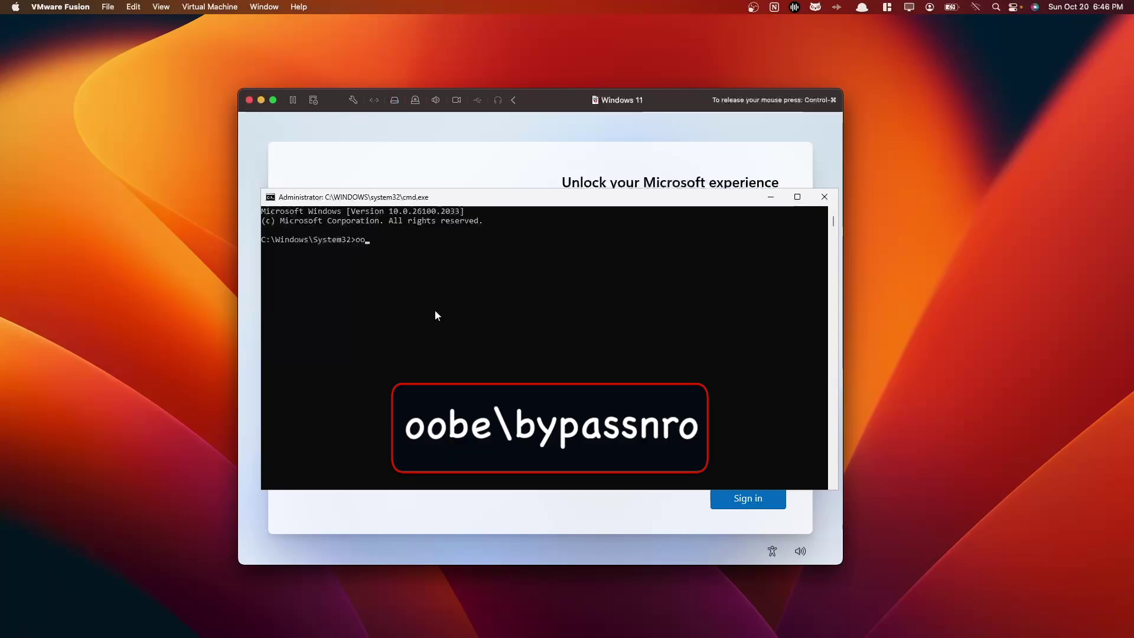
text(be\bypassnro)
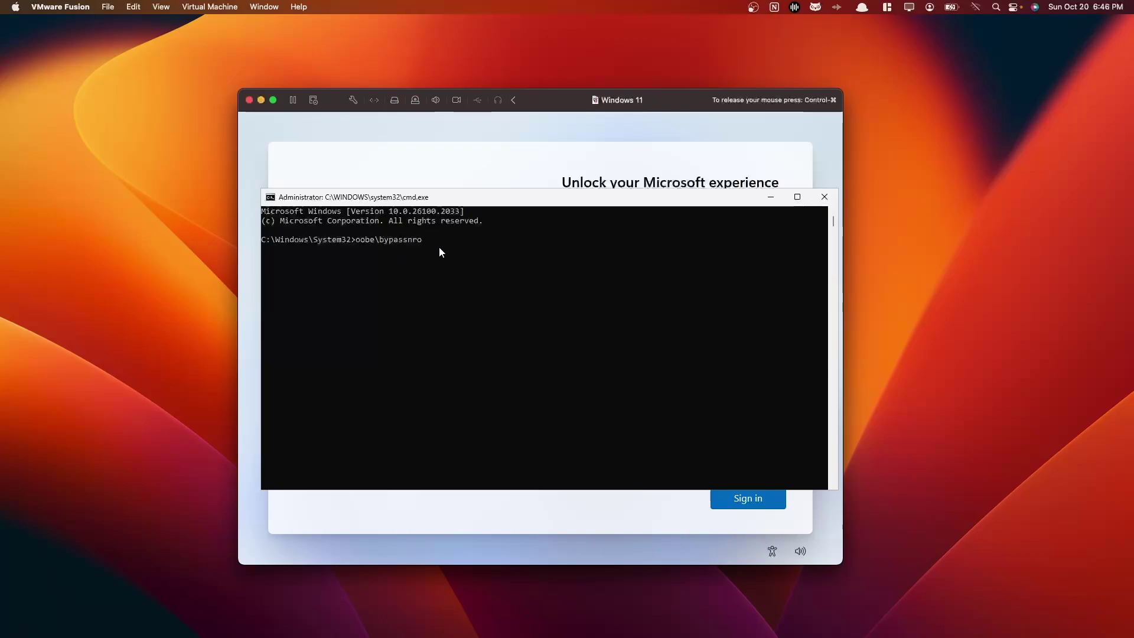
key(Return)
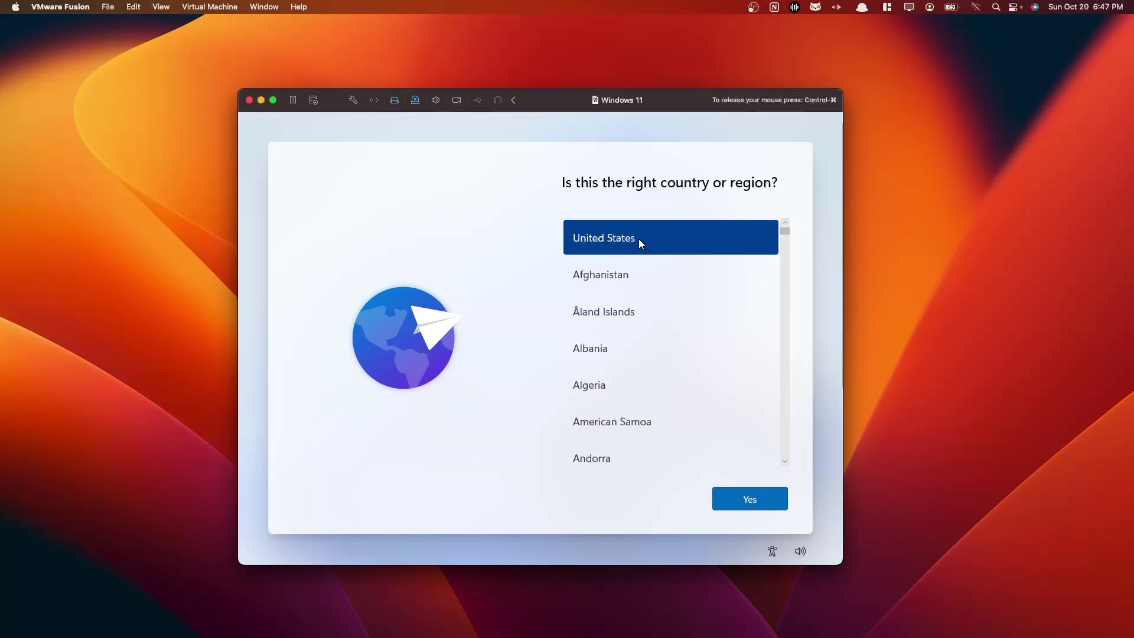
Confirm United States region and US keyboard, skip a second layout, and proceed without internet.
click(773, 507)
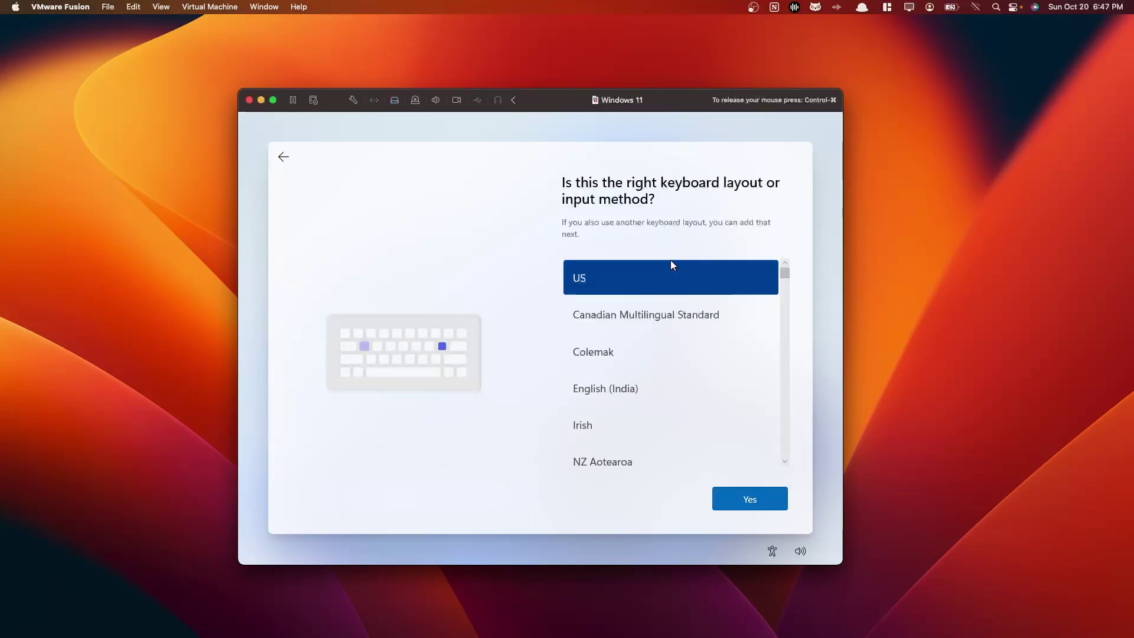
click(743, 504)
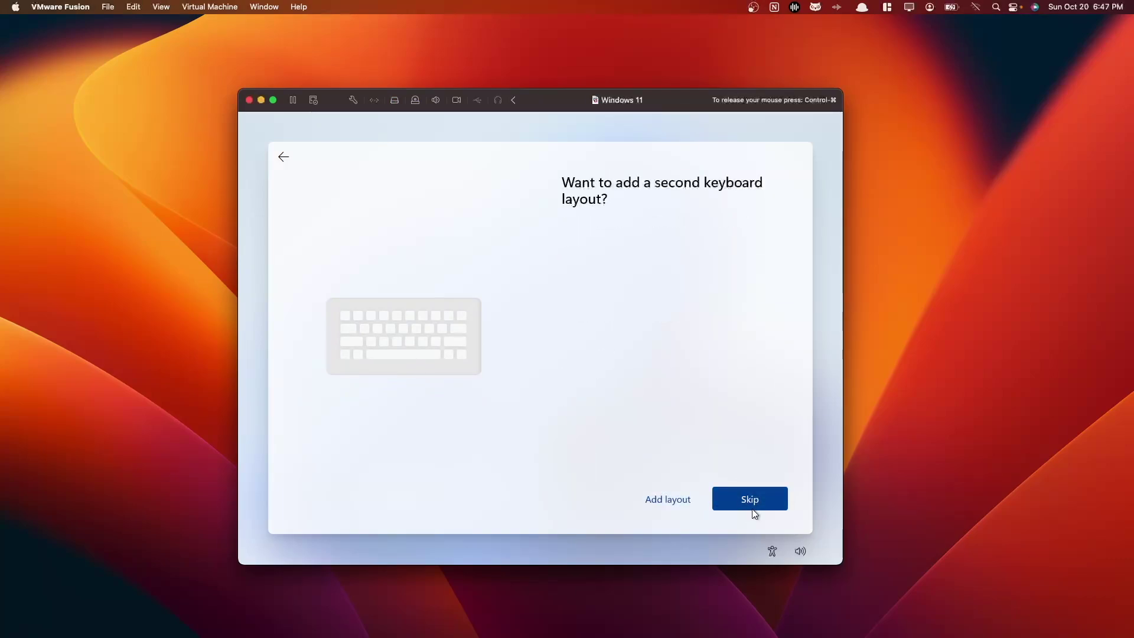
click(752, 509)
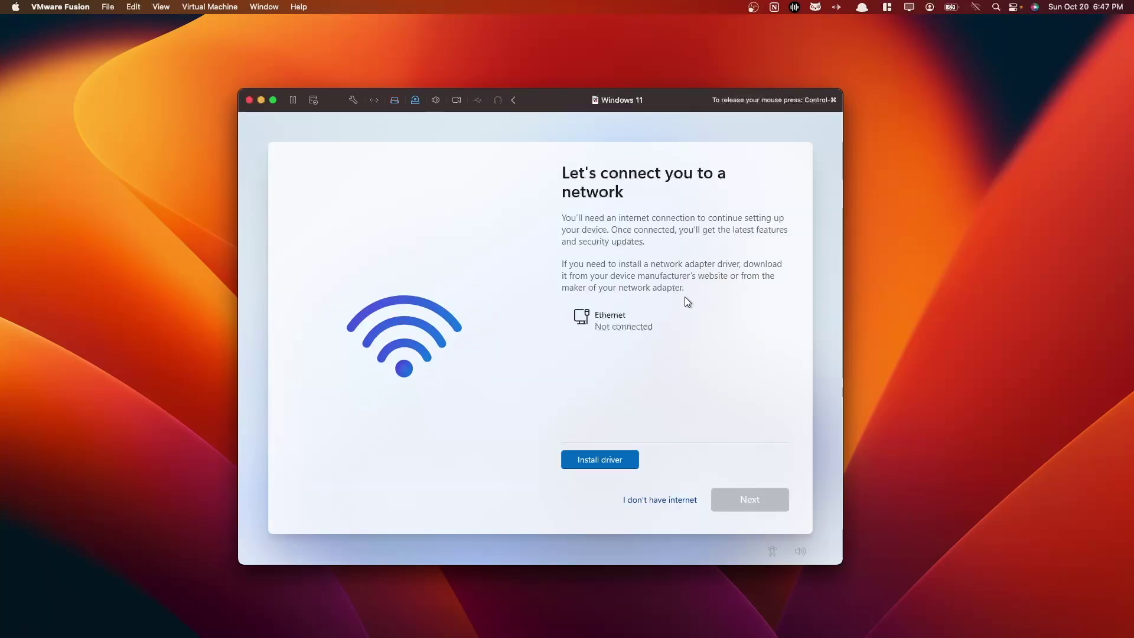
click(660, 499)
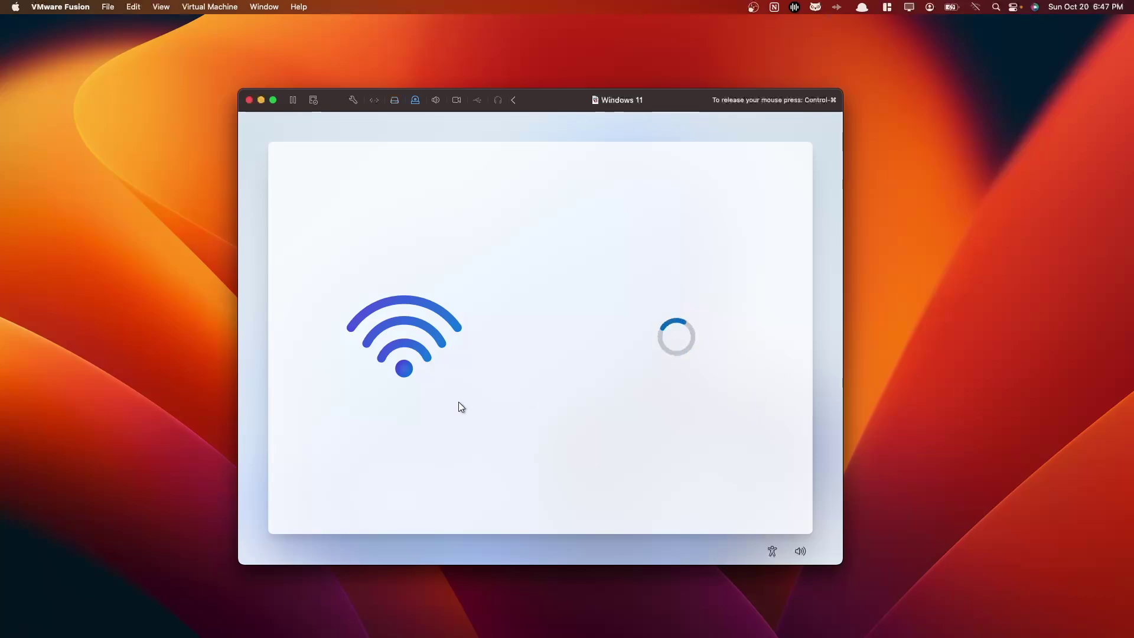
Enter the local account's user name, capitalising its first letter, and continue.
click(630, 265)
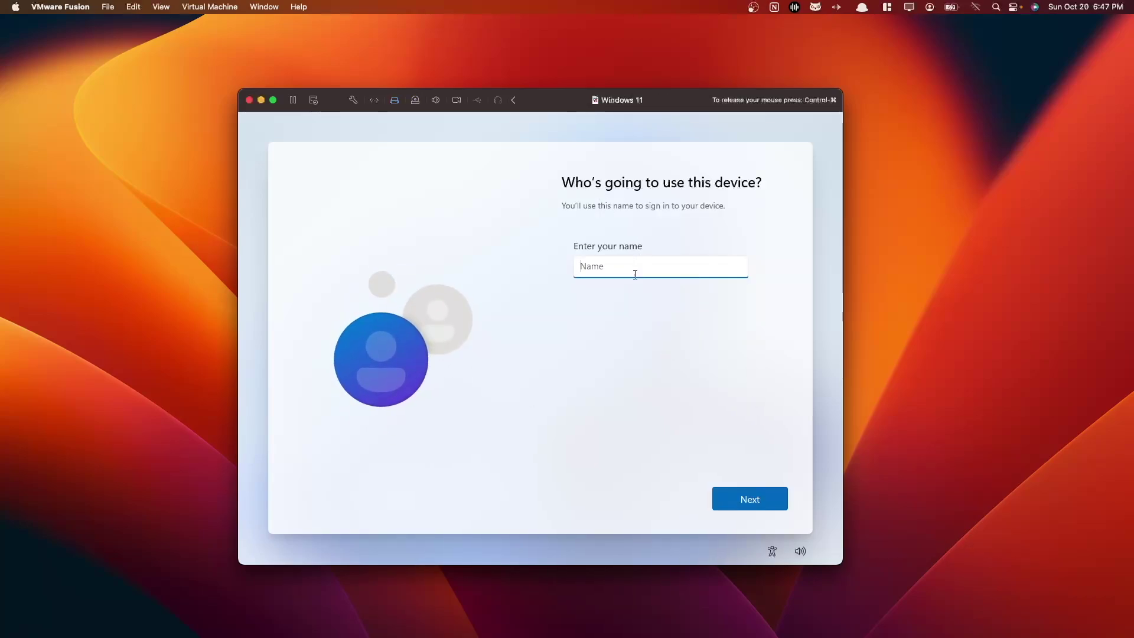
key(Caps_Lock)
text(V)
key(Caps_Lock)
text(ictor)
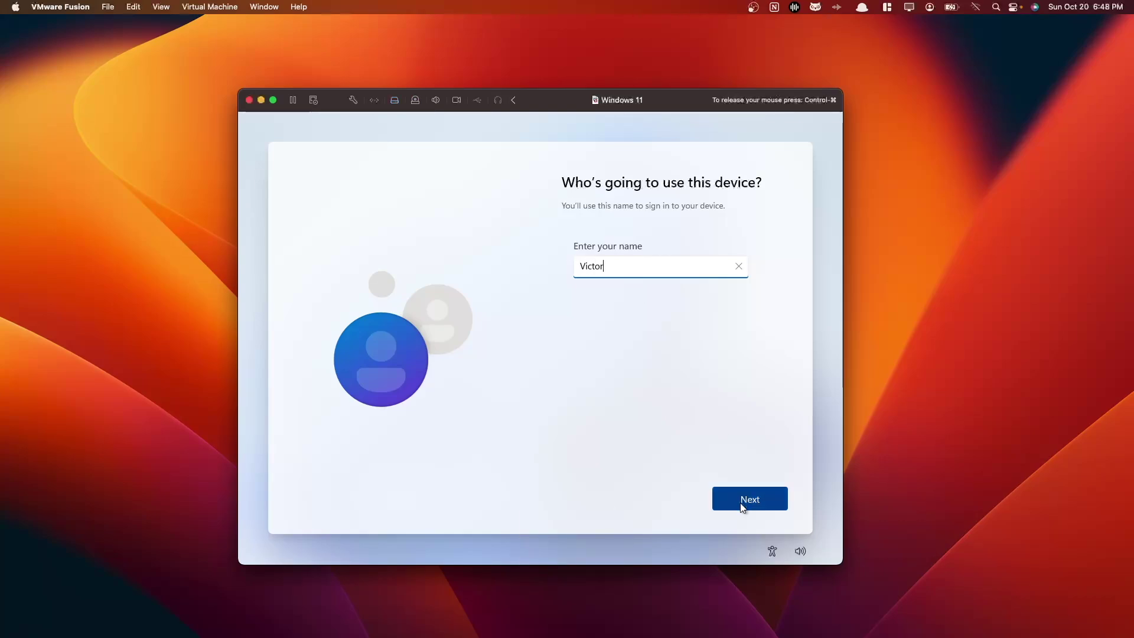
click(740, 501)
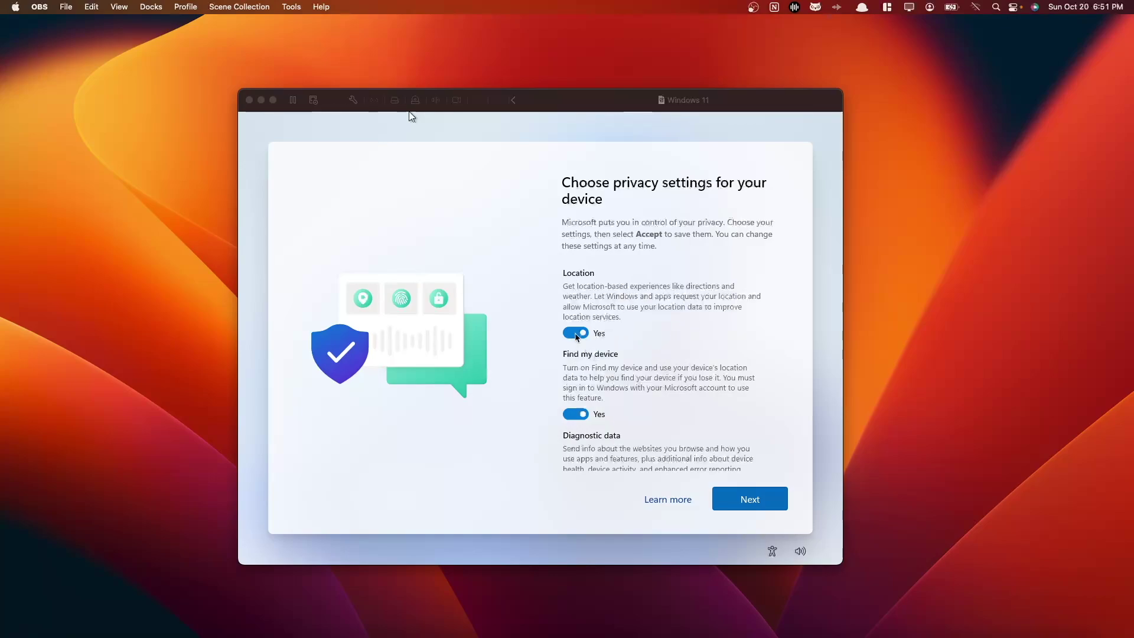
Turn off Location, Find my device, optional diagnostics, Inking & typing and Tailored experiences, then accept.
click(412, 116)
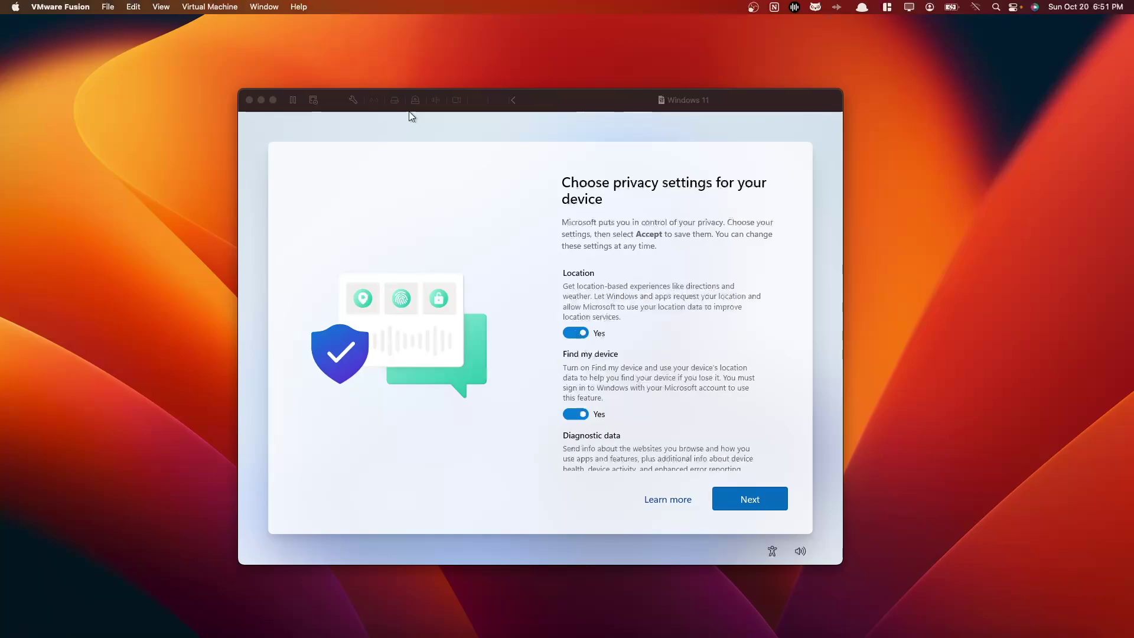
click(585, 336)
click(580, 405)
scroll(654, 315, down, 3)
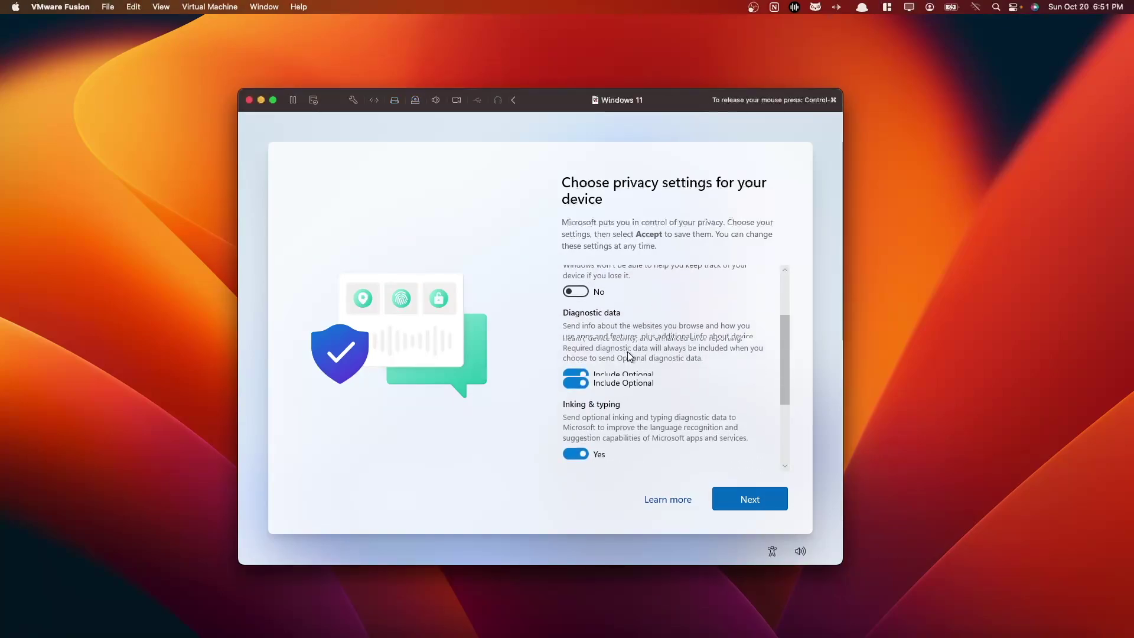
click(576, 352)
click(576, 423)
scroll(619, 390, down, 2)
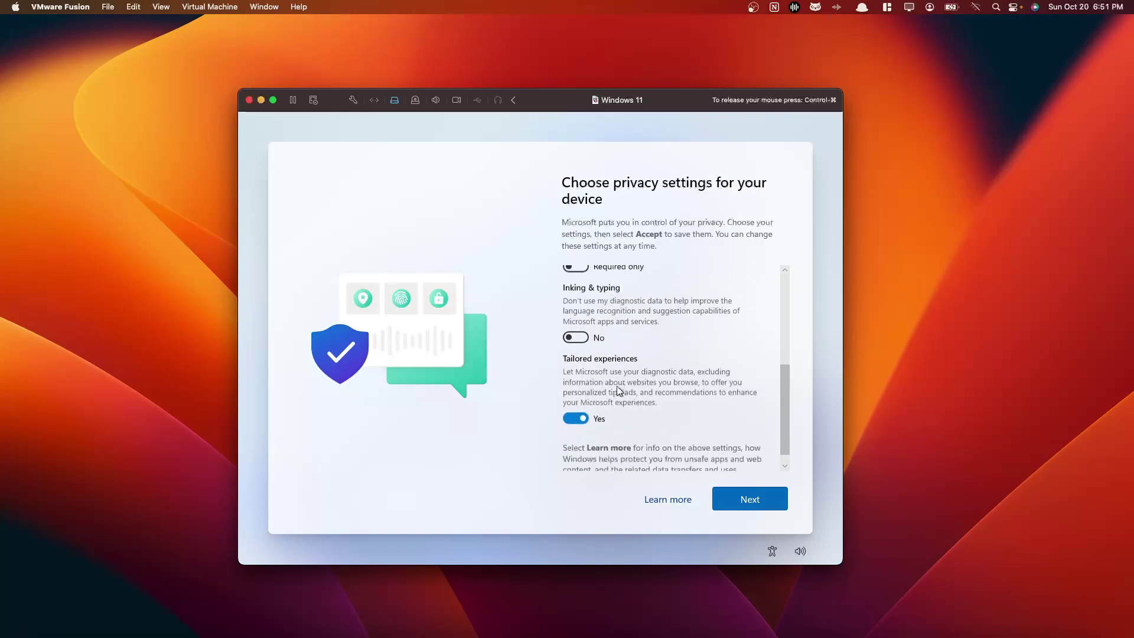
scroll(619, 392, down, 1)
click(584, 398)
click(751, 498)
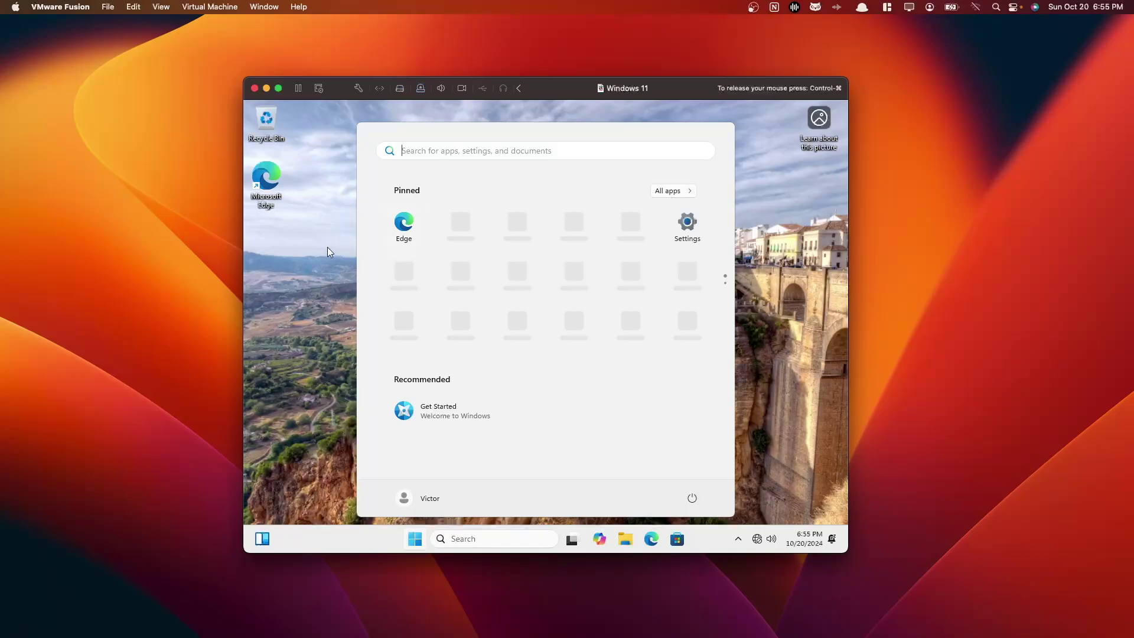
Close the Start menu and drag the VM window to the centre of the Mac desktop.
click(781, 221)
drag(569, 202, 633, 158)
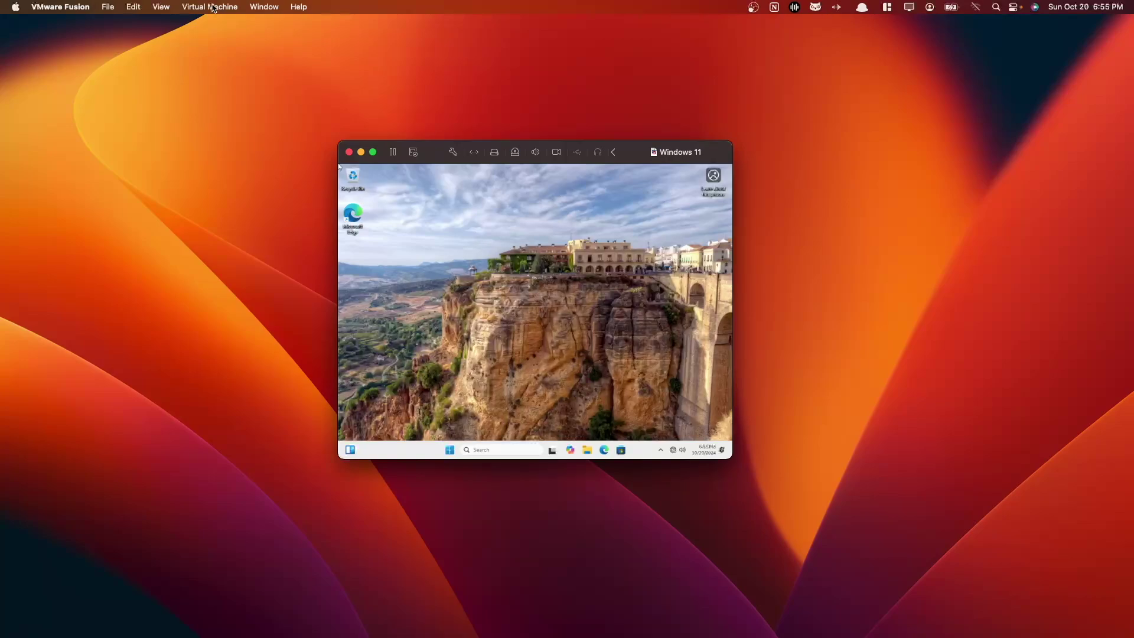
Connect the VMware Tools installer disc from the Virtual Machine menu, then enlarge and recentre the VM window.
click(213, 8)
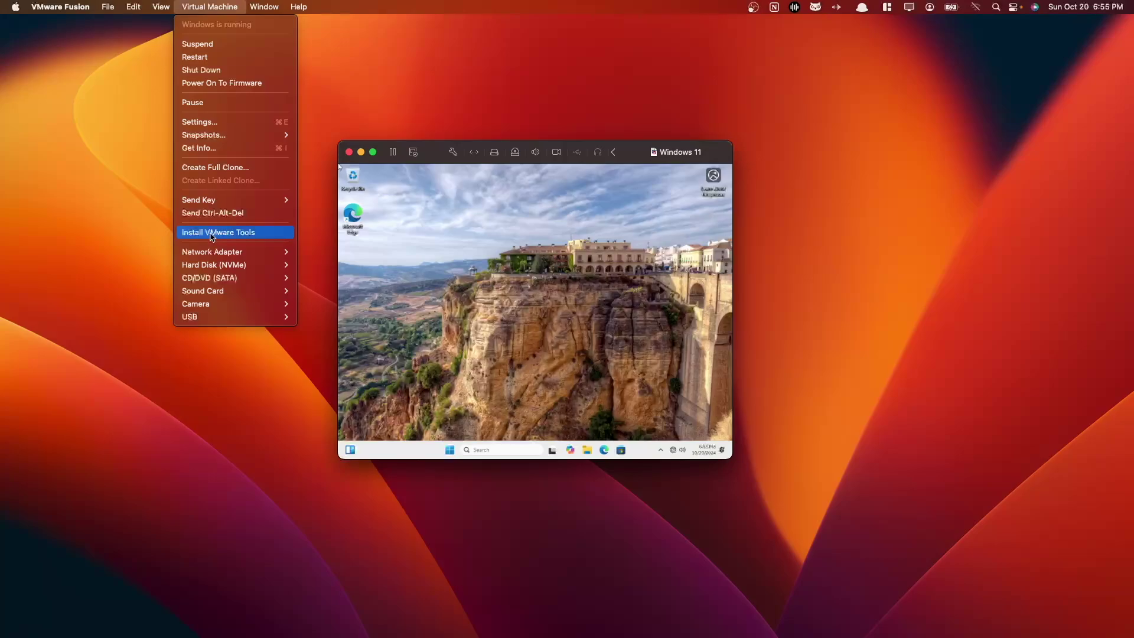
click(212, 236)
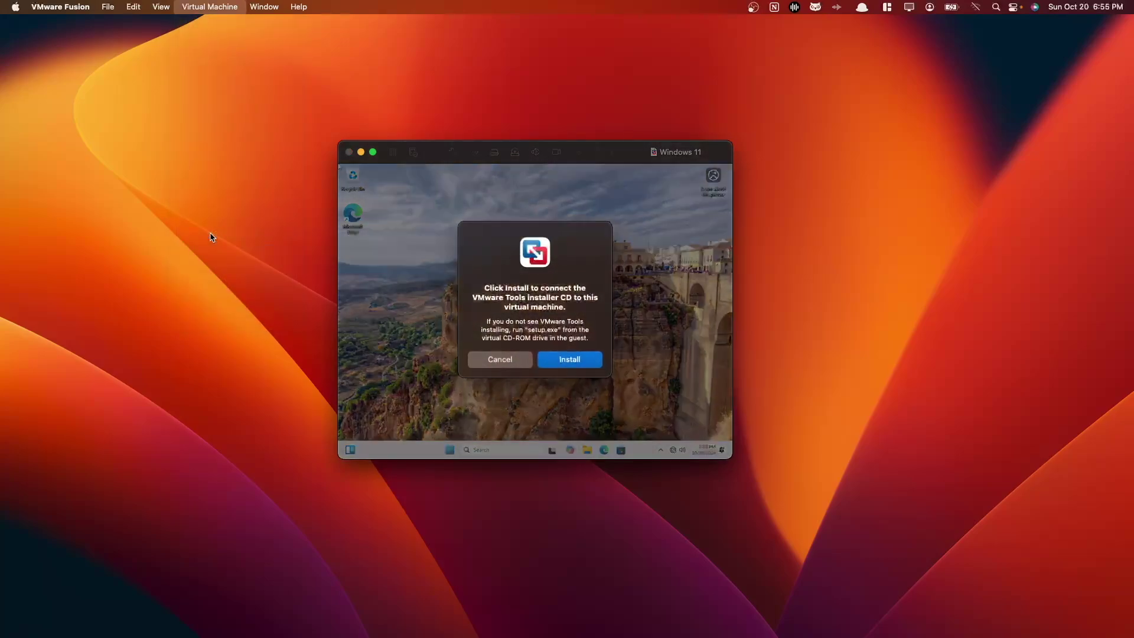
click(582, 360)
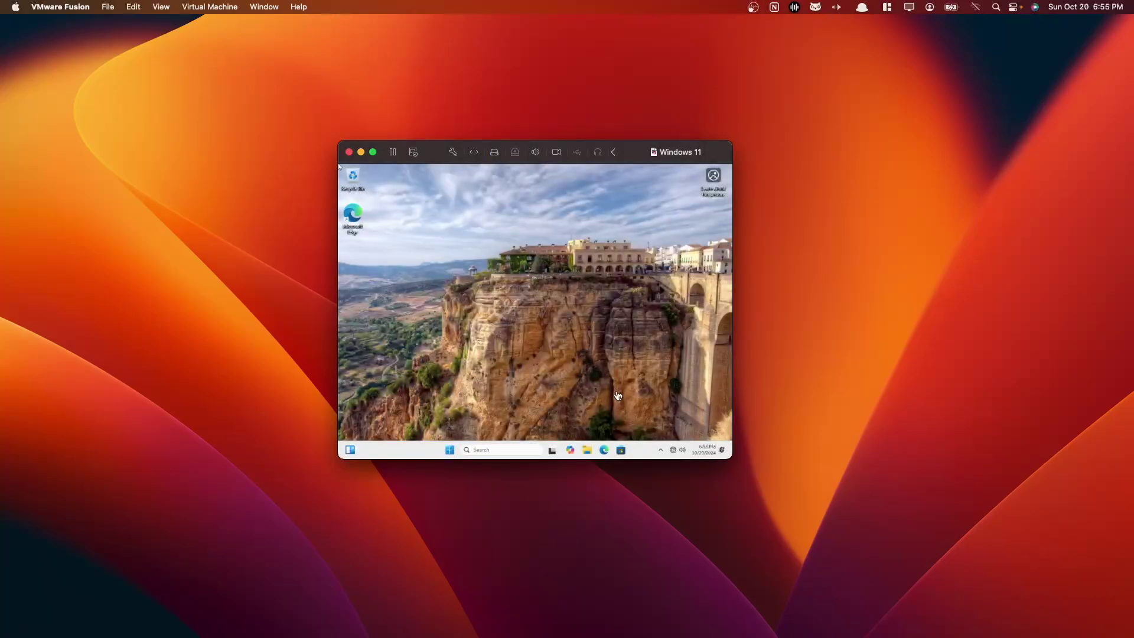
drag(732, 460, 880, 569)
drag(674, 149, 615, 93)
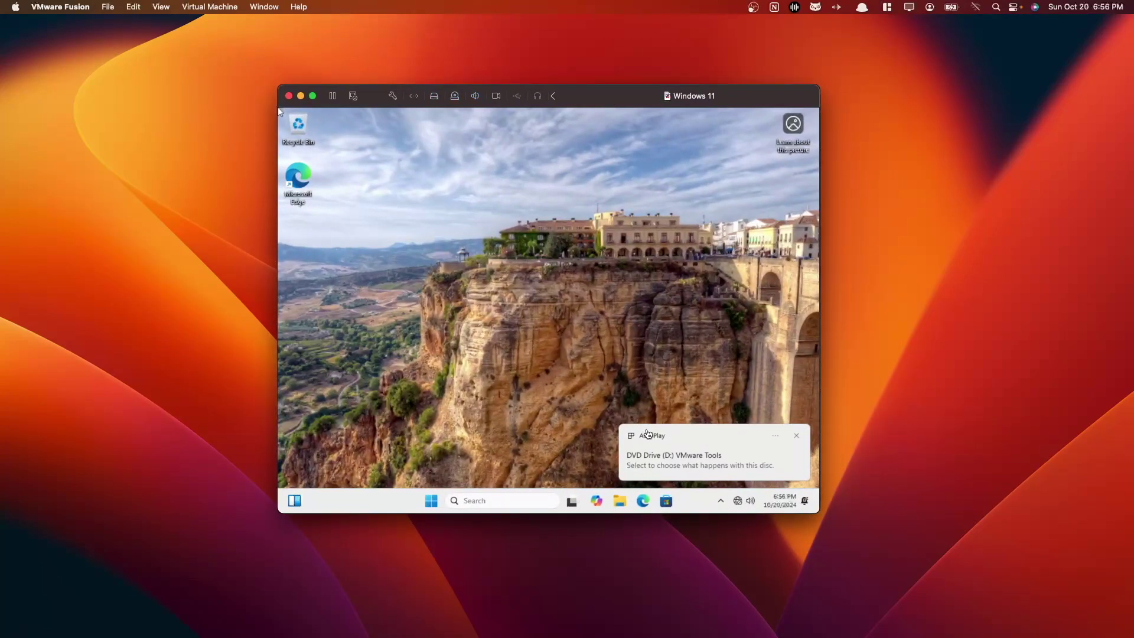
Run setup from the DVD Drive (D:) VMware Tools disc in File Explorer and approve the UAC prompt.
click(620, 504)
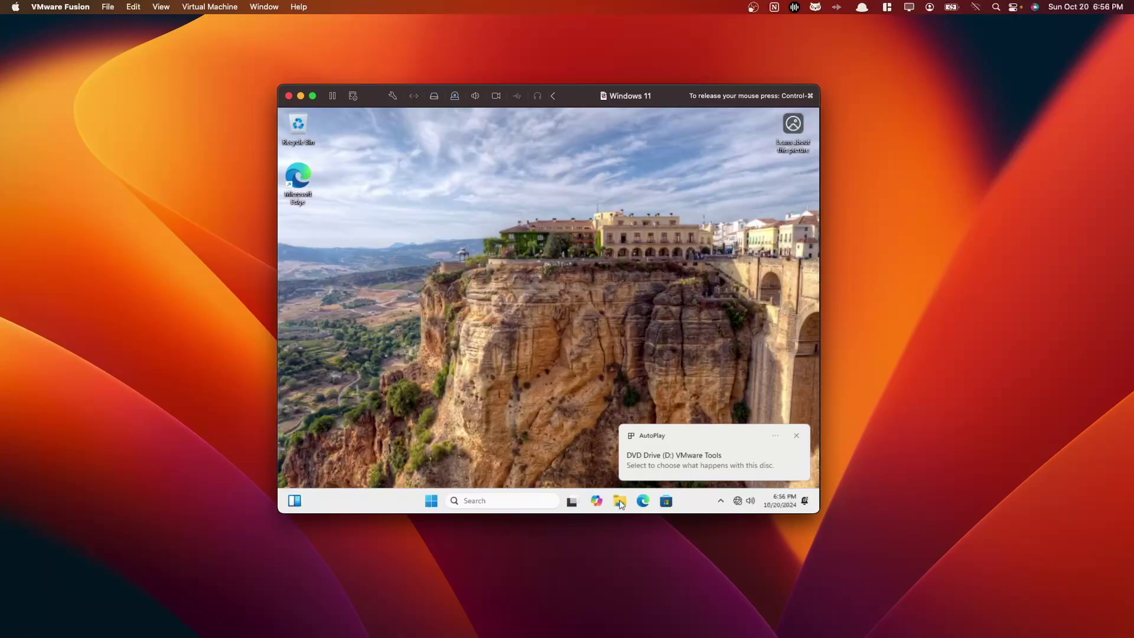
click(620, 504)
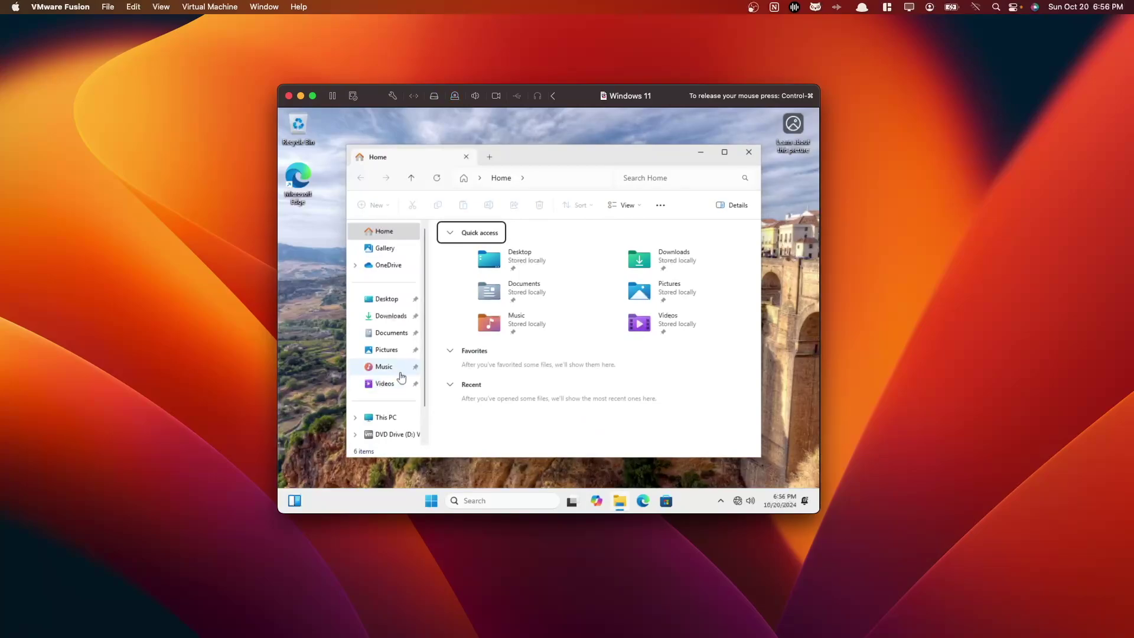
scroll(390, 378, down, 2)
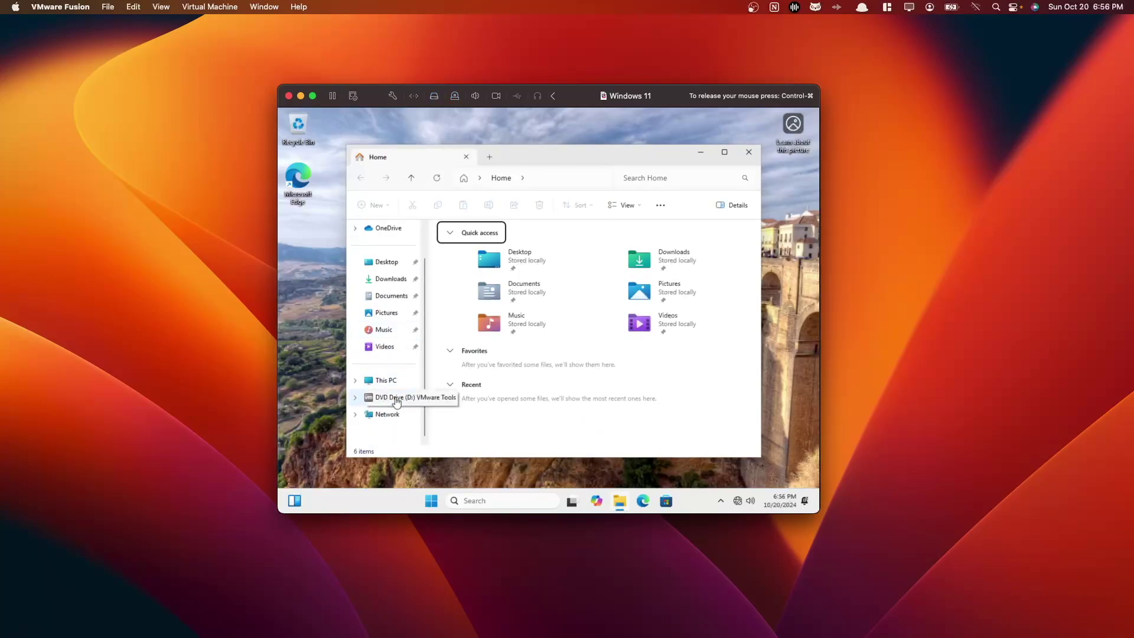
click(395, 400)
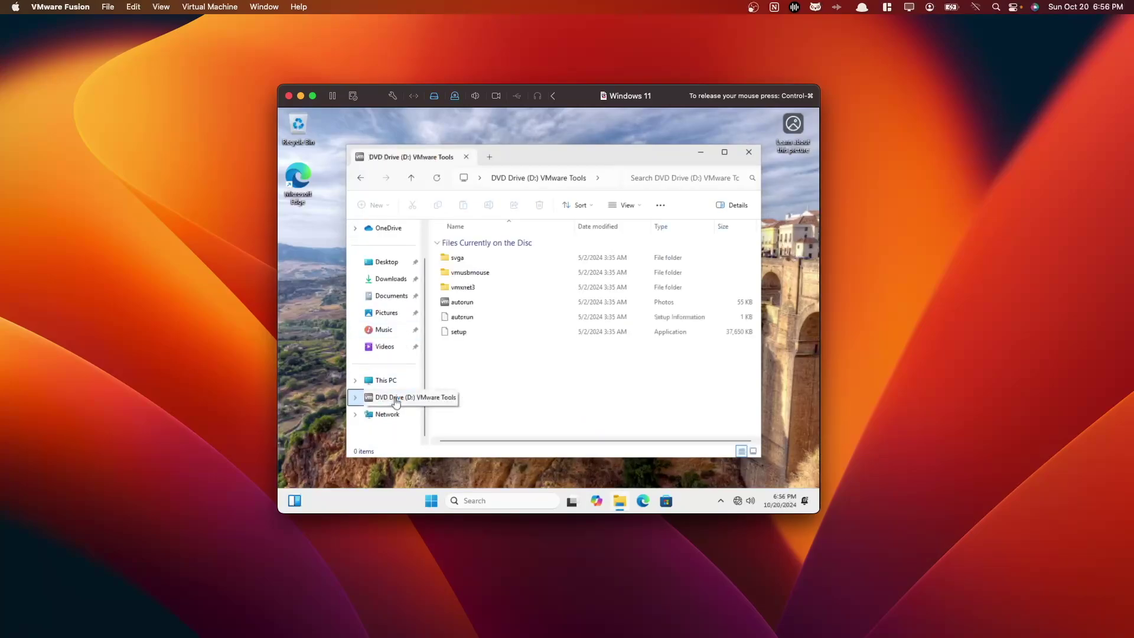
double_click(487, 335)
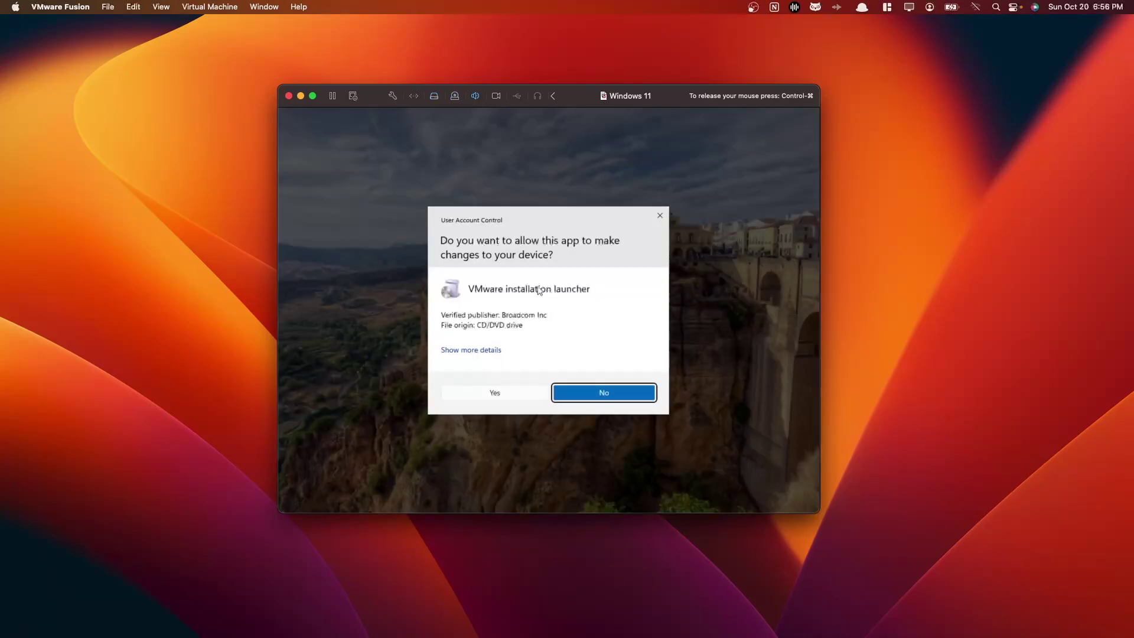
click(485, 395)
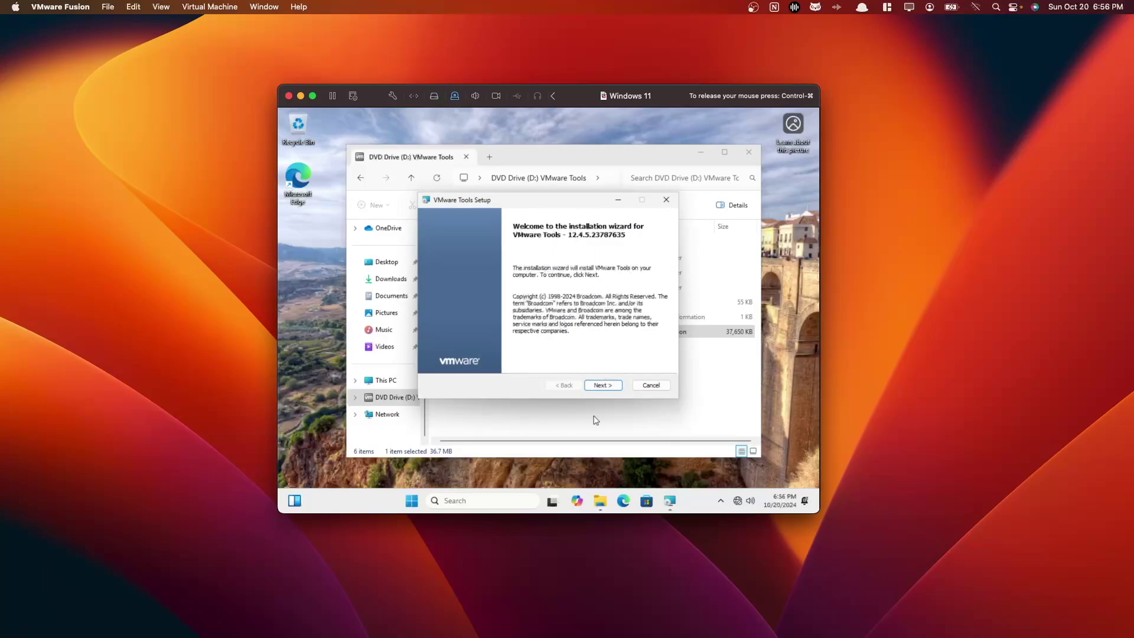
Install VMware Tools 12.4.5 with the Typical setup type and finish the wizard.
click(604, 385)
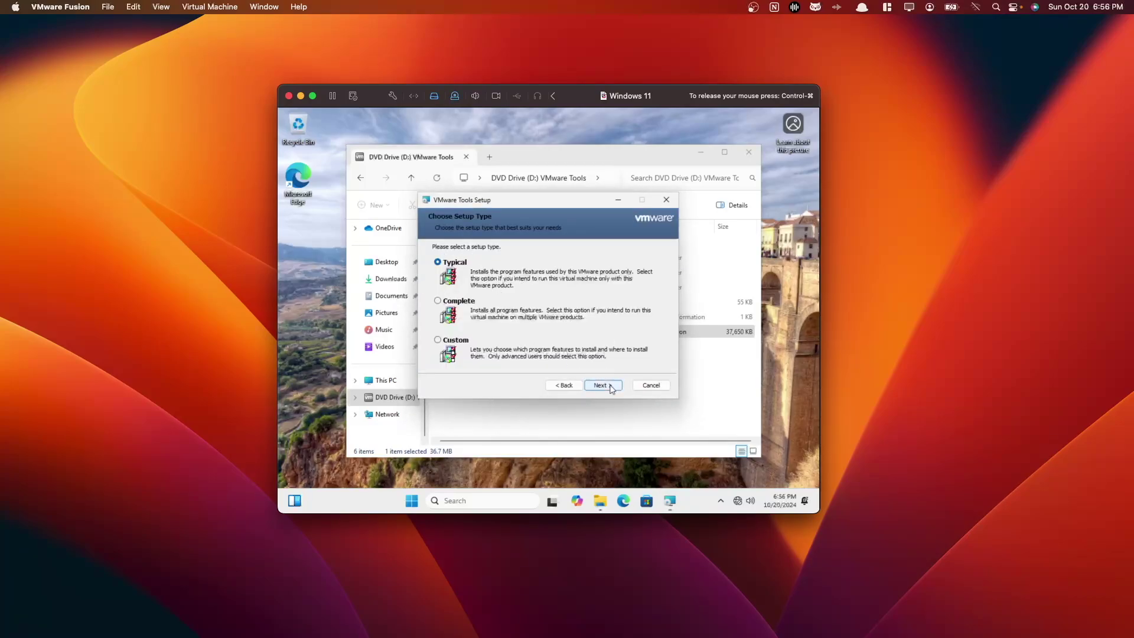
click(611, 387)
click(612, 388)
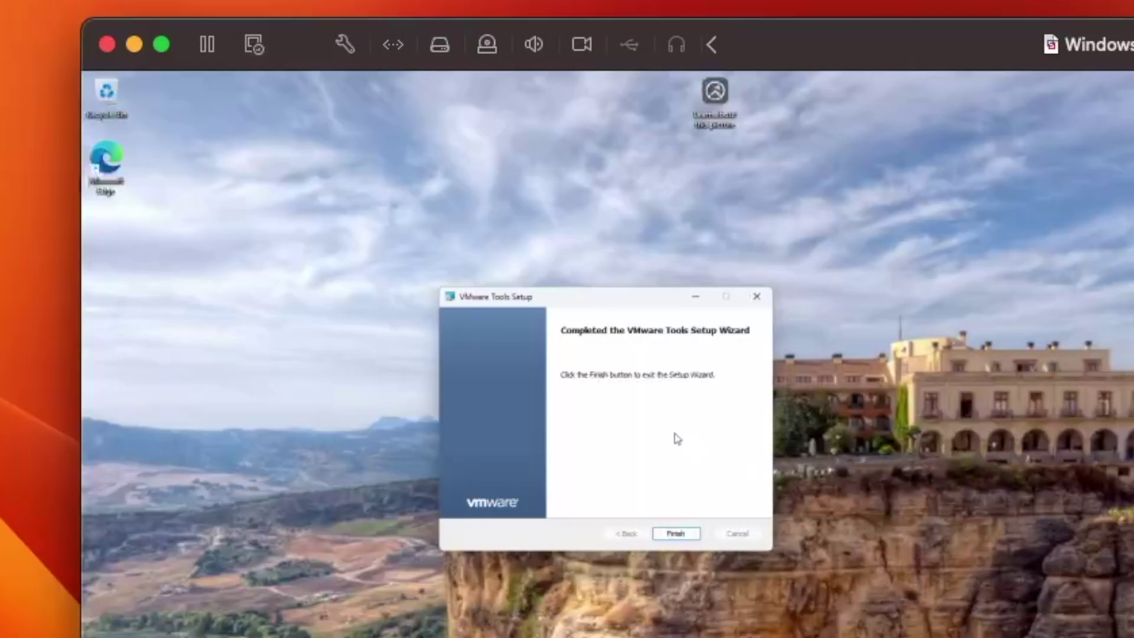
click(677, 534)
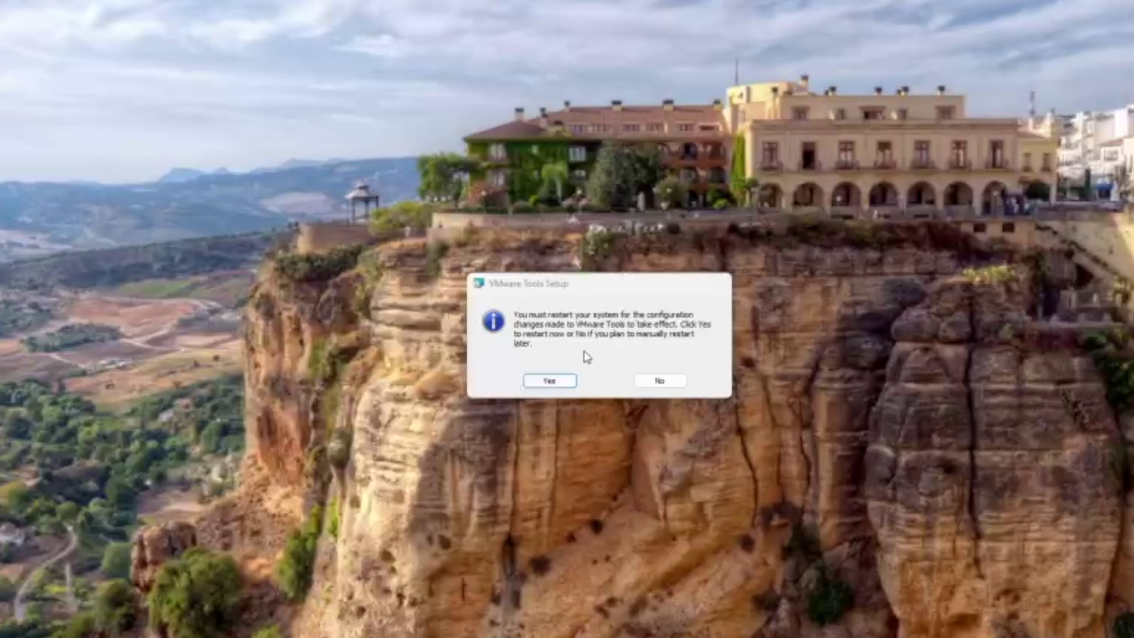
Accept the restart prompt so Windows reboots with VMware Tools active.
click(559, 382)
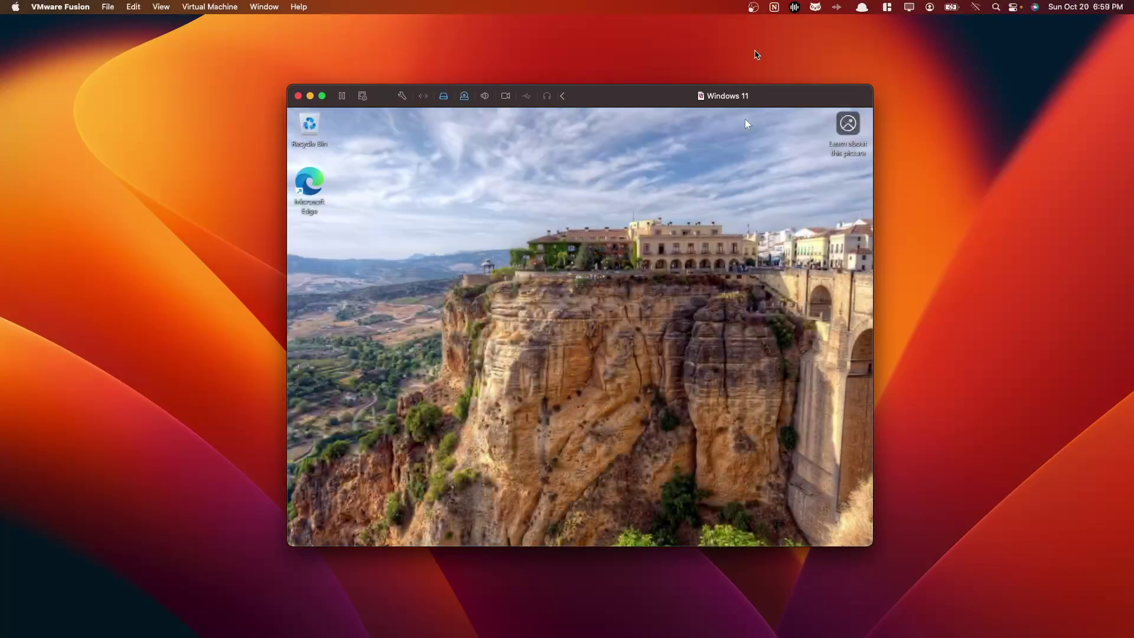
Turn Wi-Fi on from the macOS menu bar, then refocus the Windows 11 VM window.
click(976, 6)
click(969, 25)
click(706, 50)
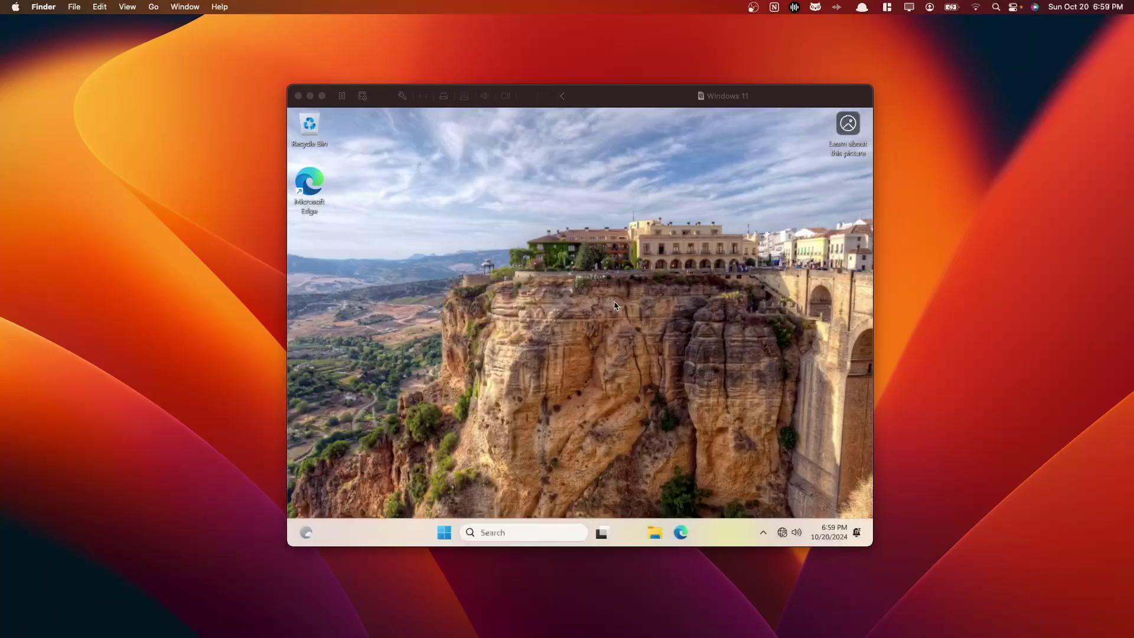
click(651, 105)
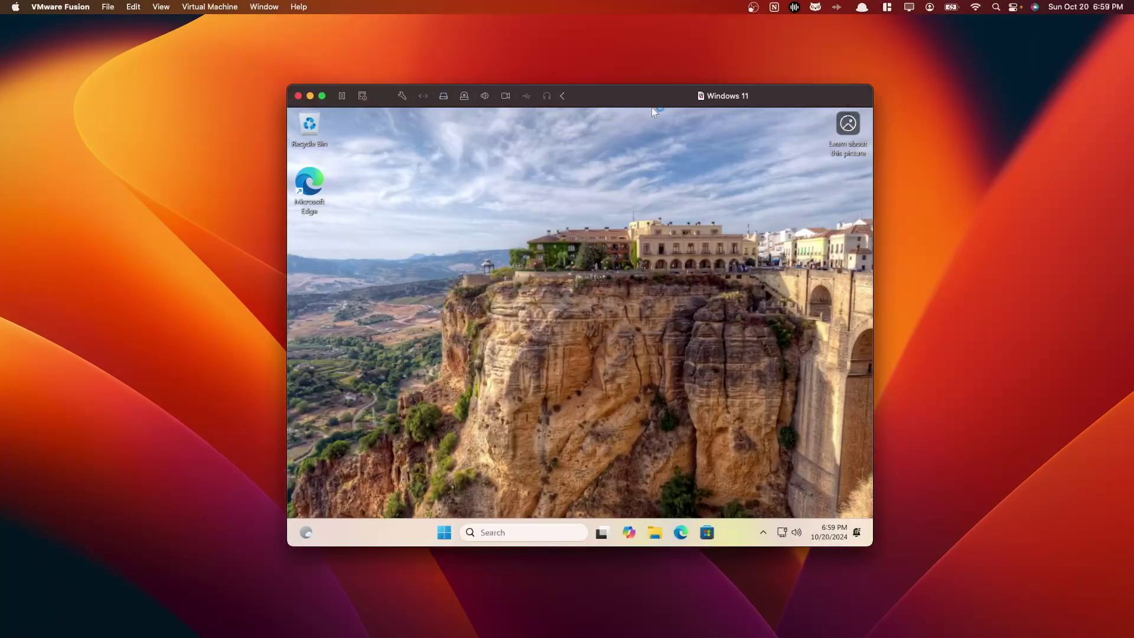